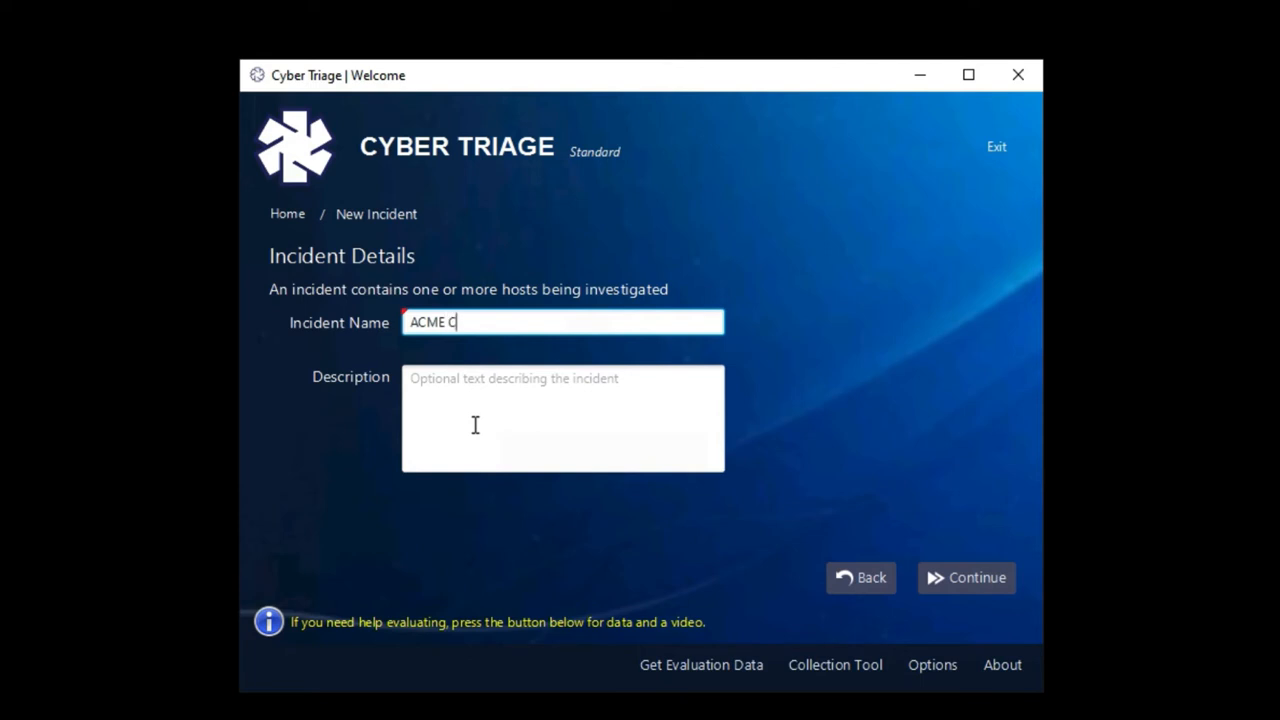
Name the new incident 'ACME Company', correcting the typo, and create it
text(Op)
key(BackSpace)
key(BackSpace)
text(ompany)
click(955, 579)
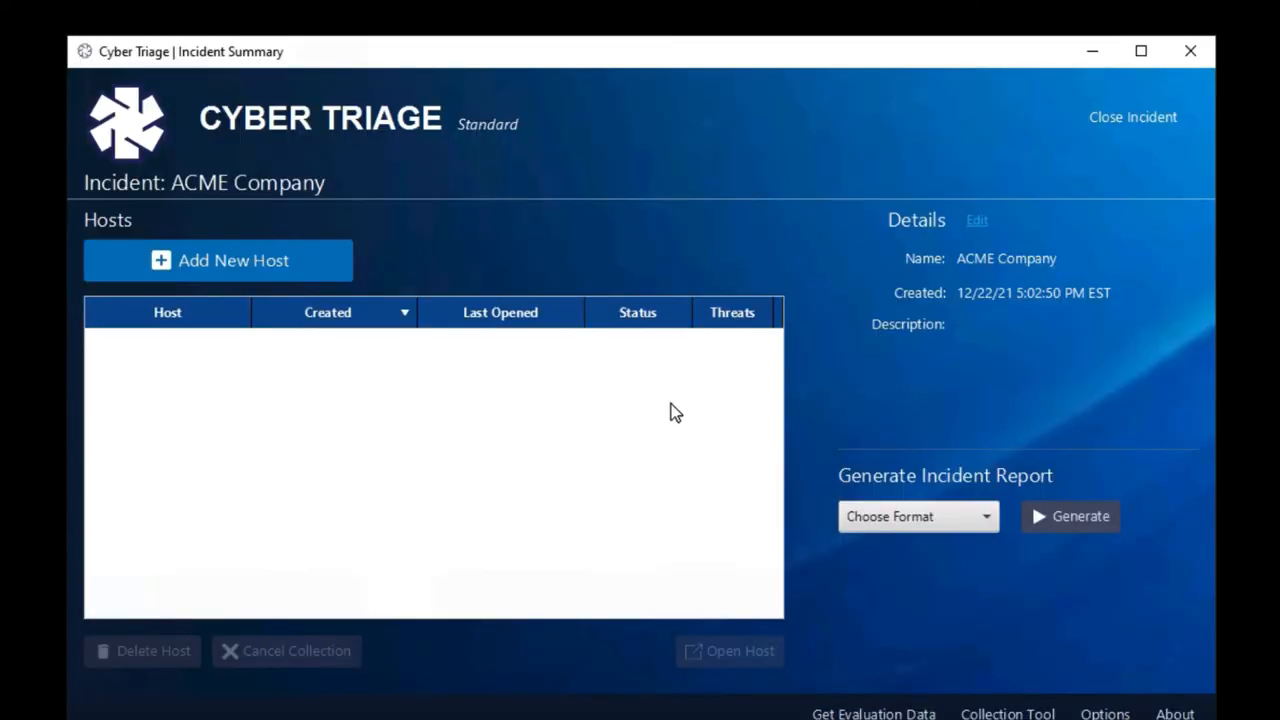
Start adding a new host to the ACME Company incident
click(295, 279)
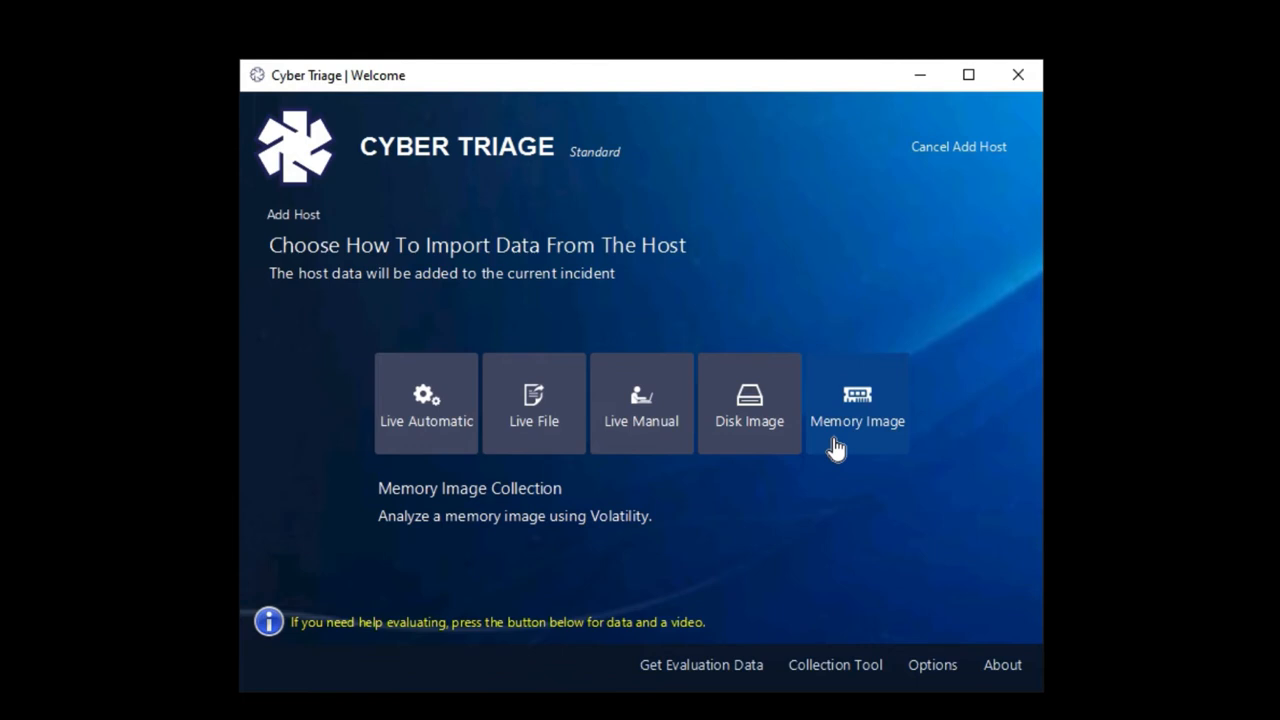
Choose Live Automatic collection and enter host1 as the host name
click(450, 438)
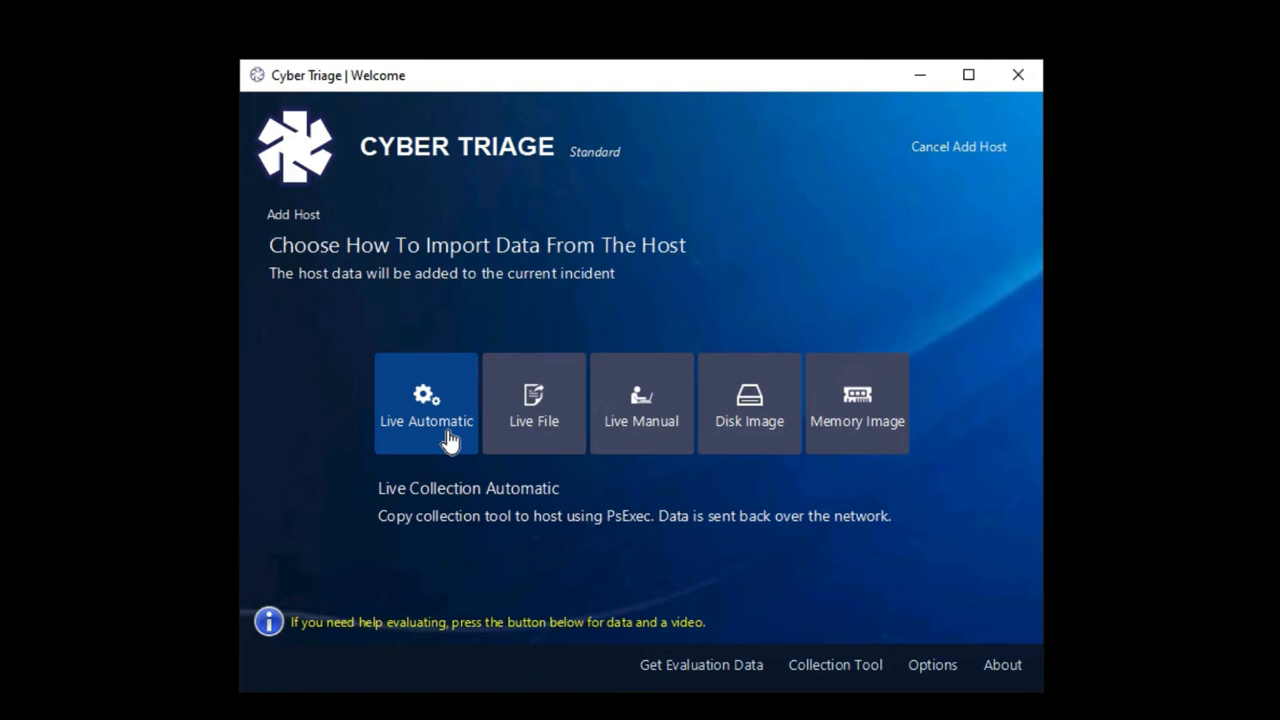
click(449, 438)
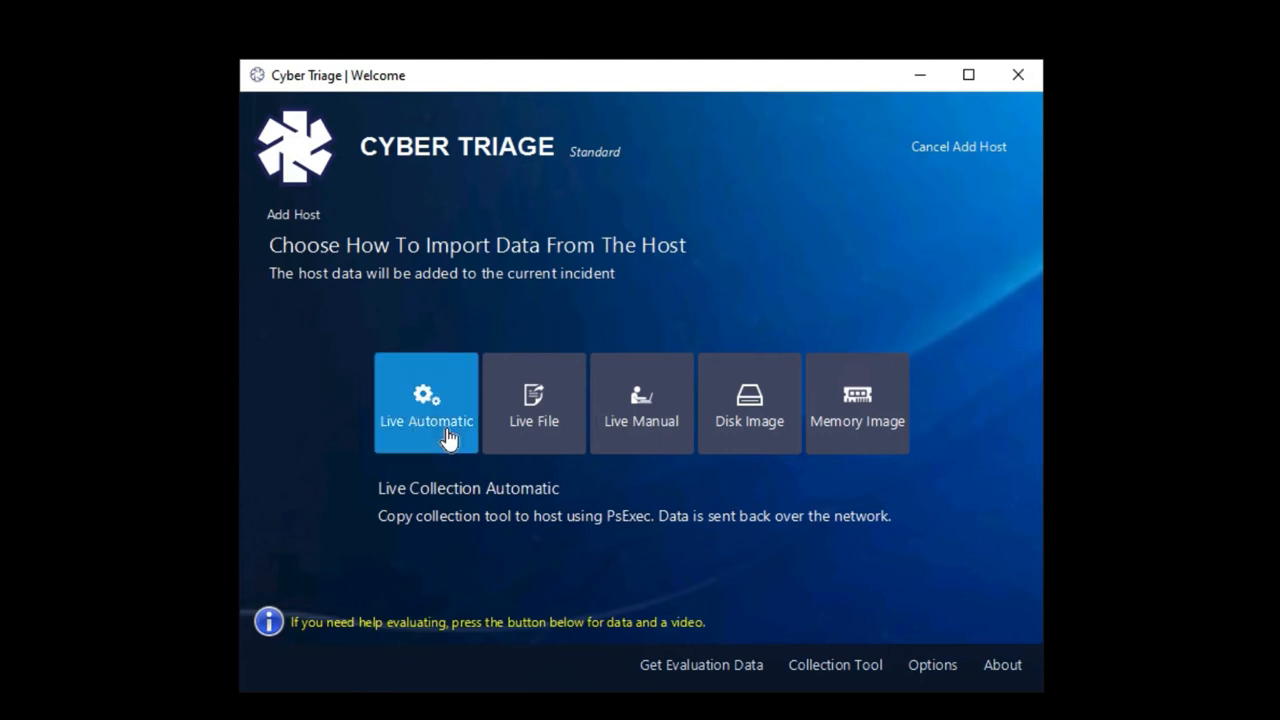
click(460, 300)
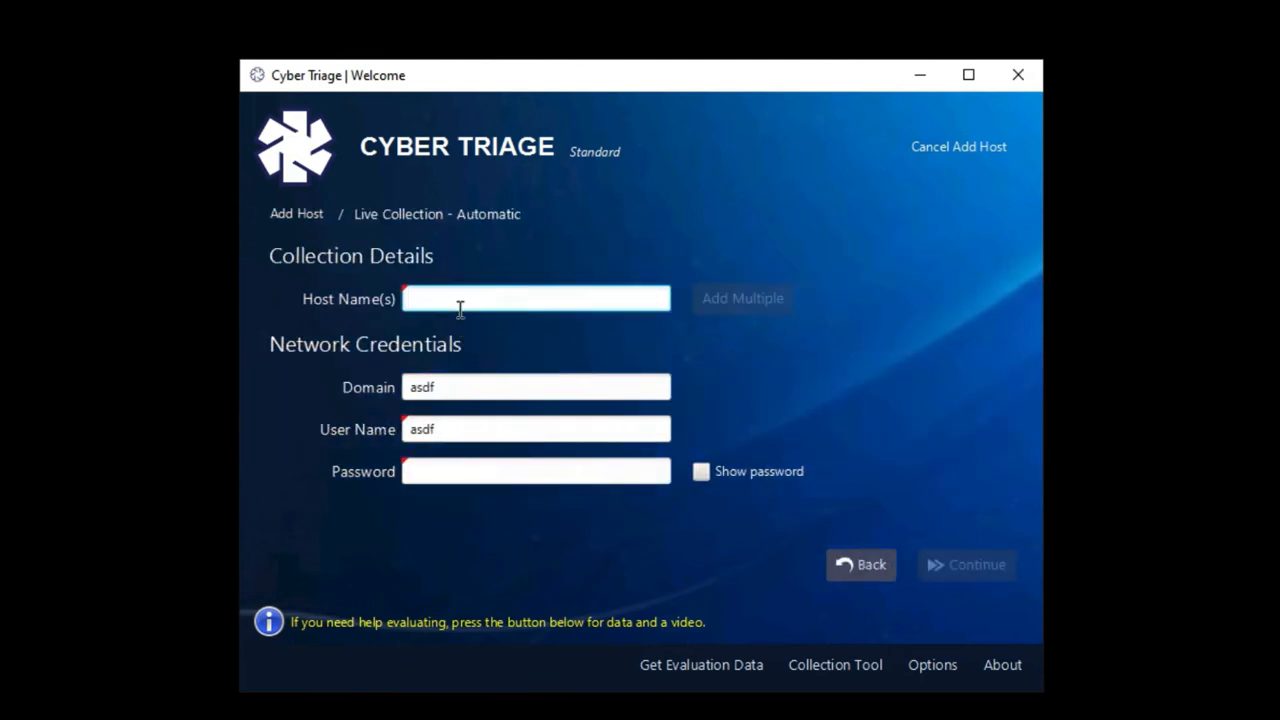
text(host1)
click(465, 482)
Enter the account password and submit the host1 collection details
text(asdf)
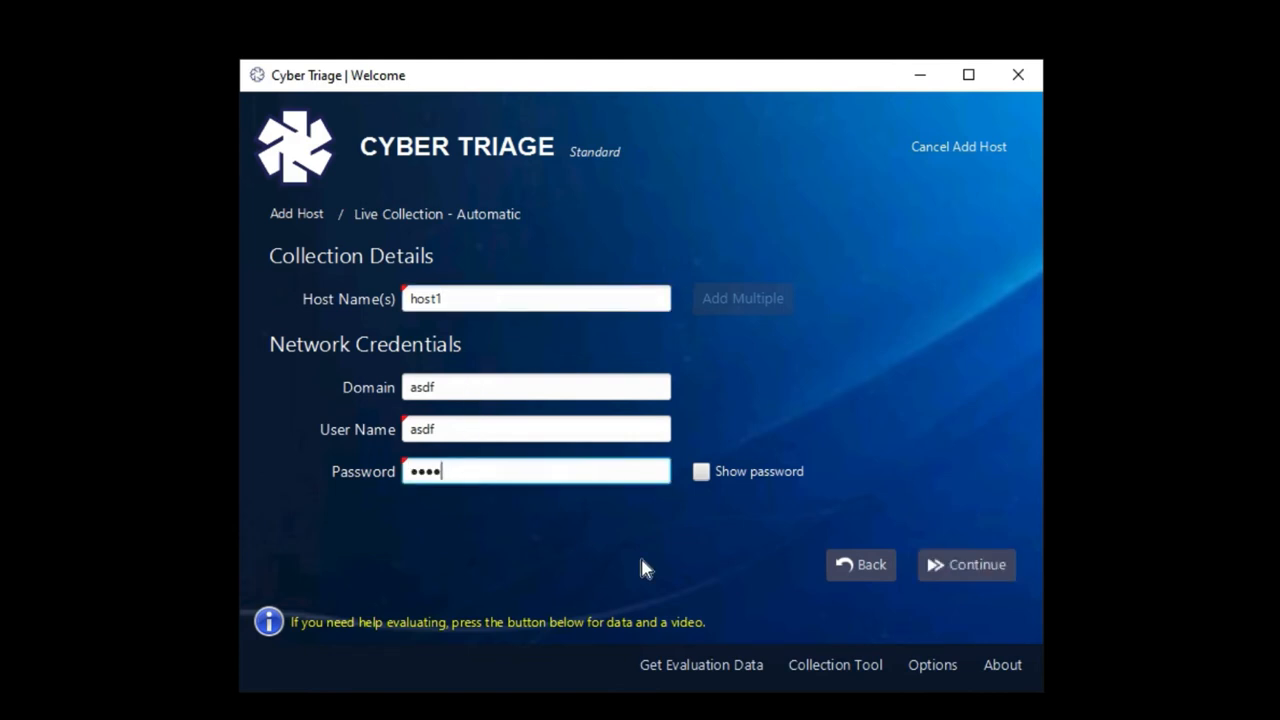
click(958, 570)
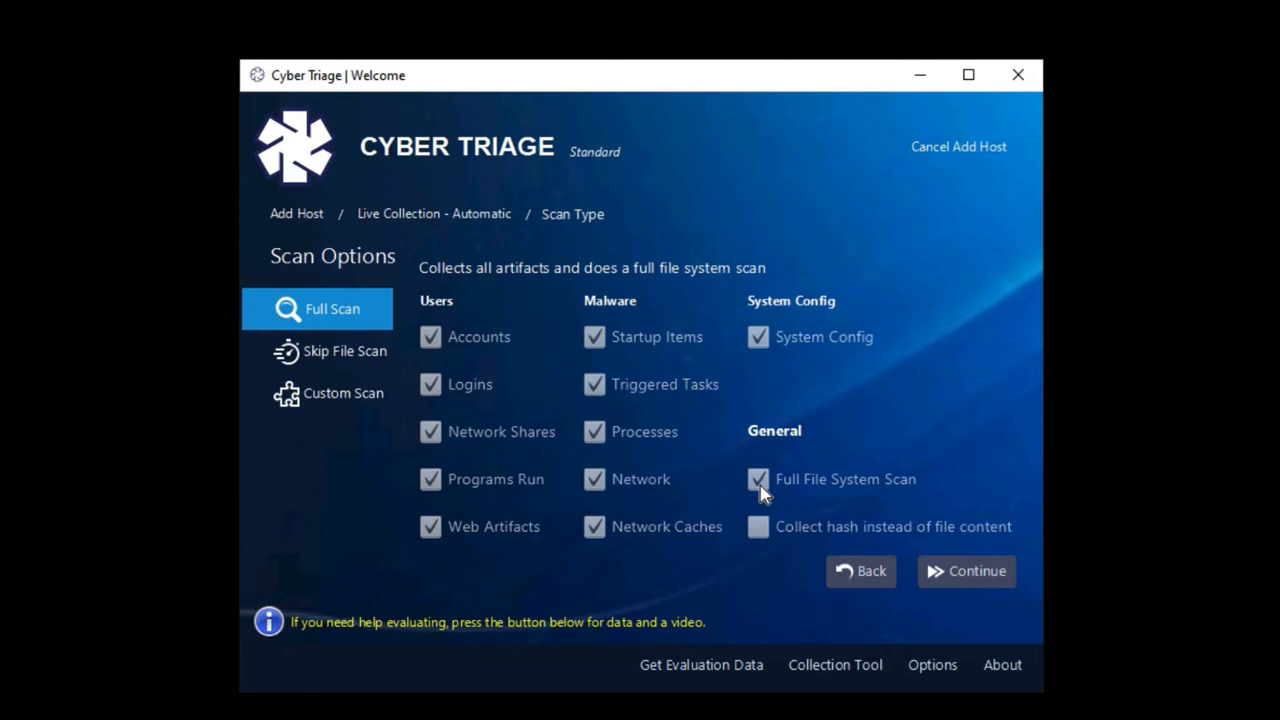
Pick a custom scan including Processes and Startup Items, then continue to File Reputation
click(366, 369)
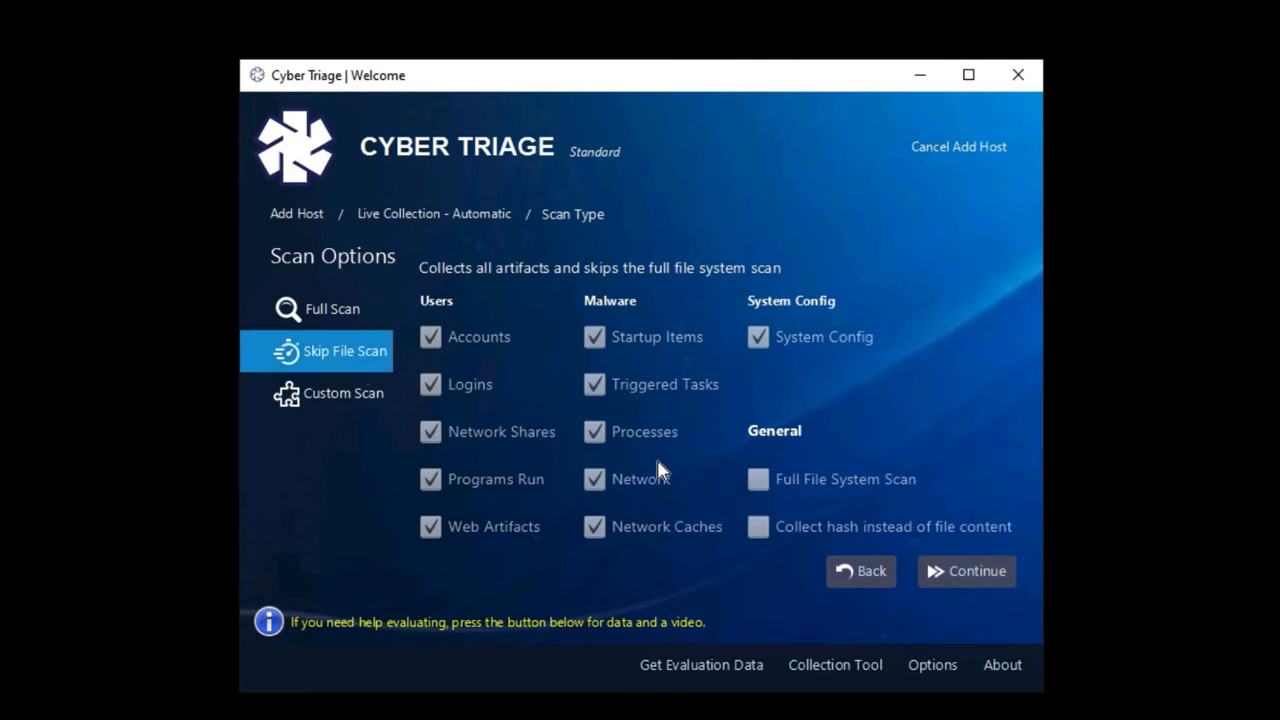
click(363, 402)
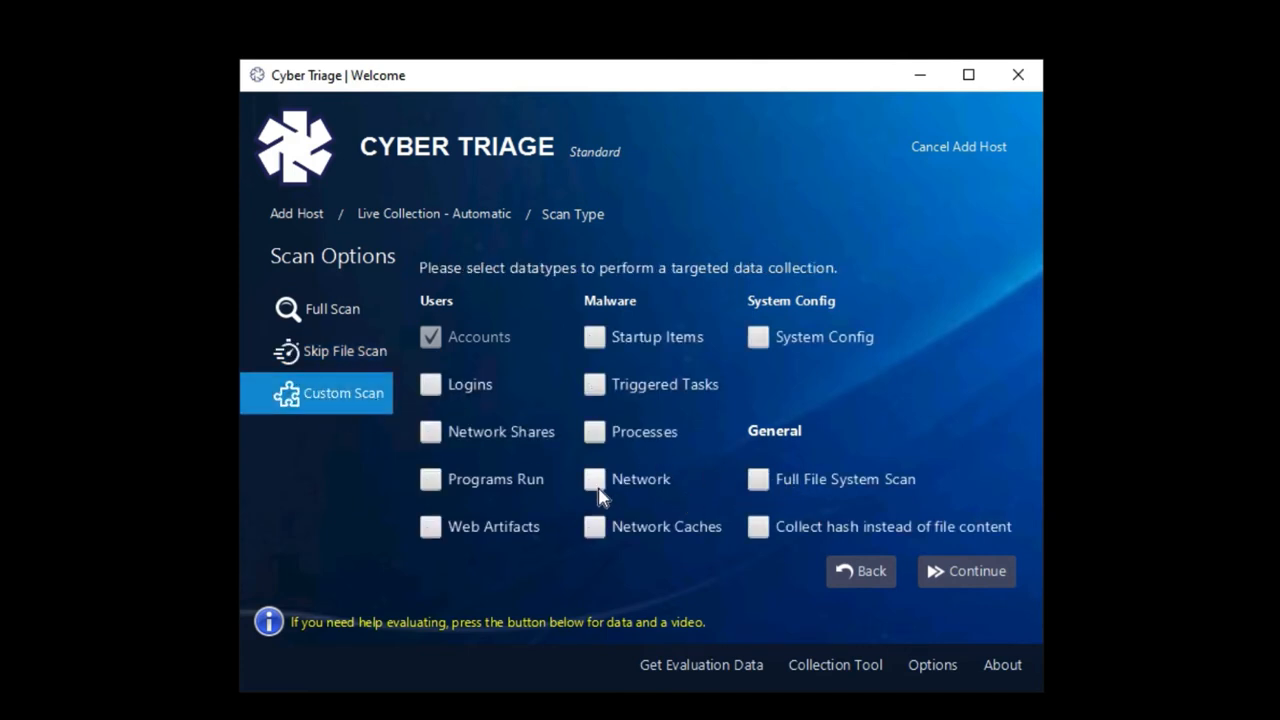
click(595, 434)
click(595, 336)
click(969, 576)
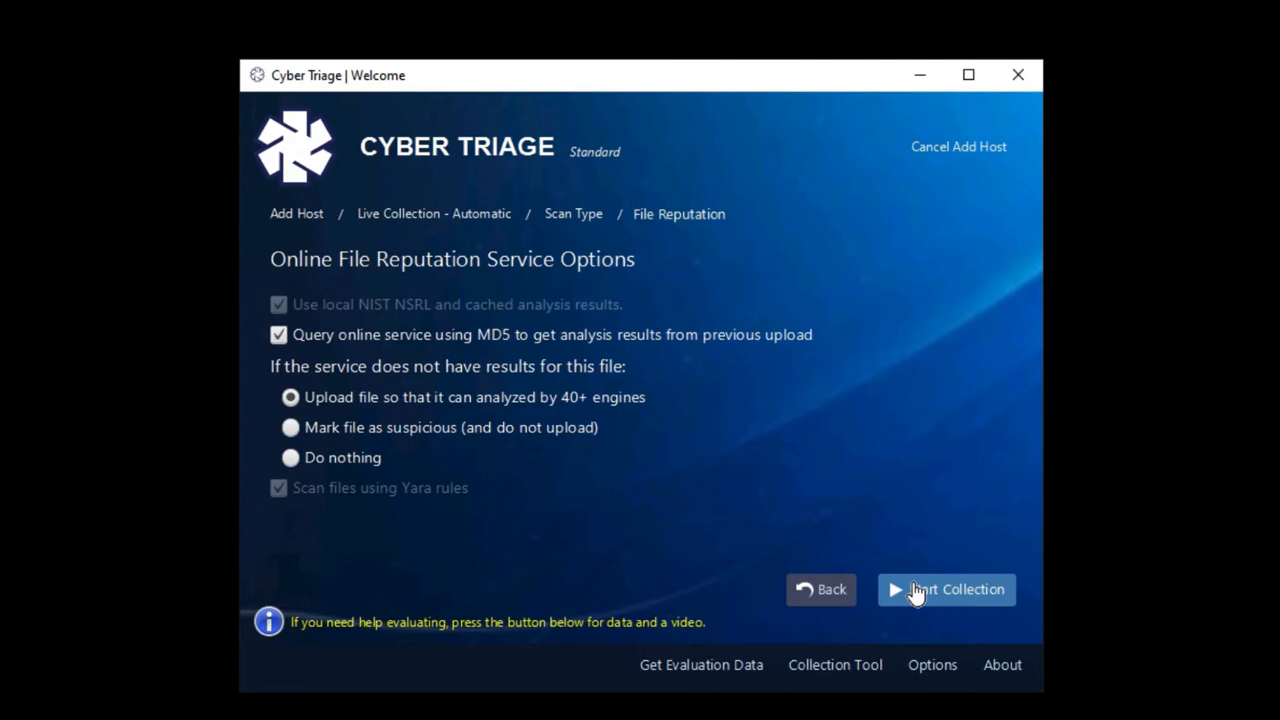
Step back three pages from File Reputation toward the import-method choices
click(845, 598)
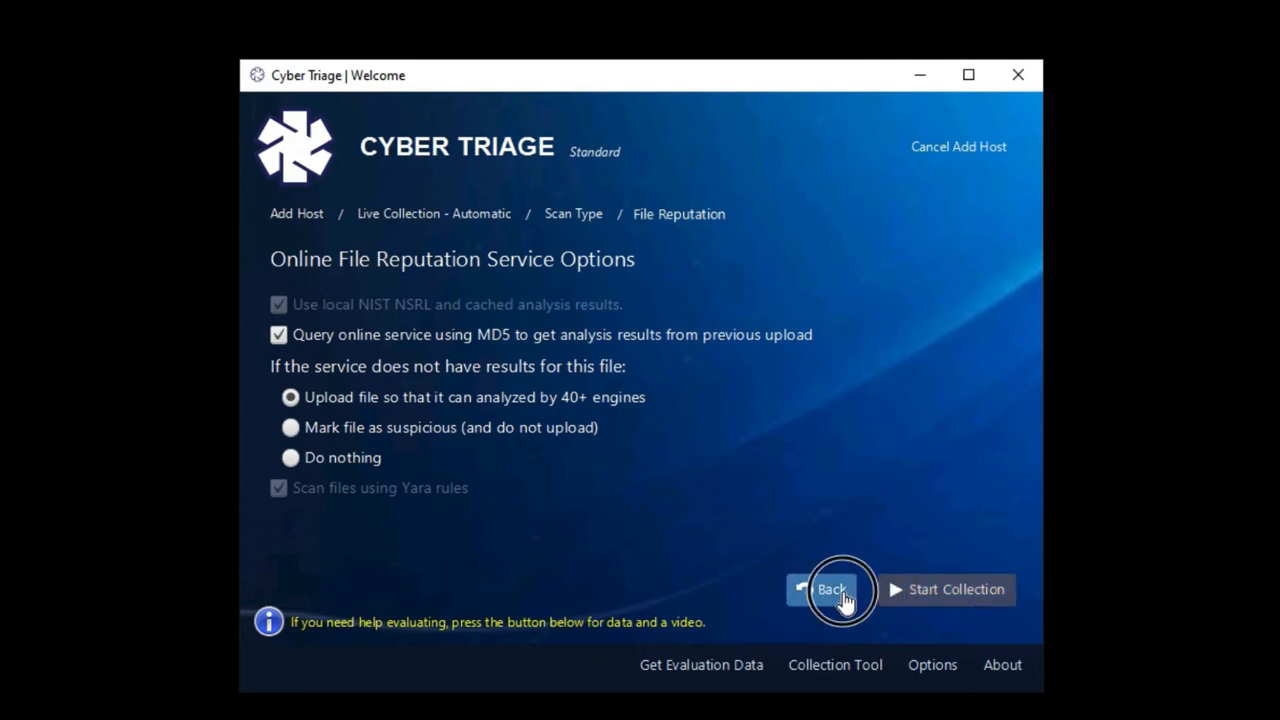
click(845, 580)
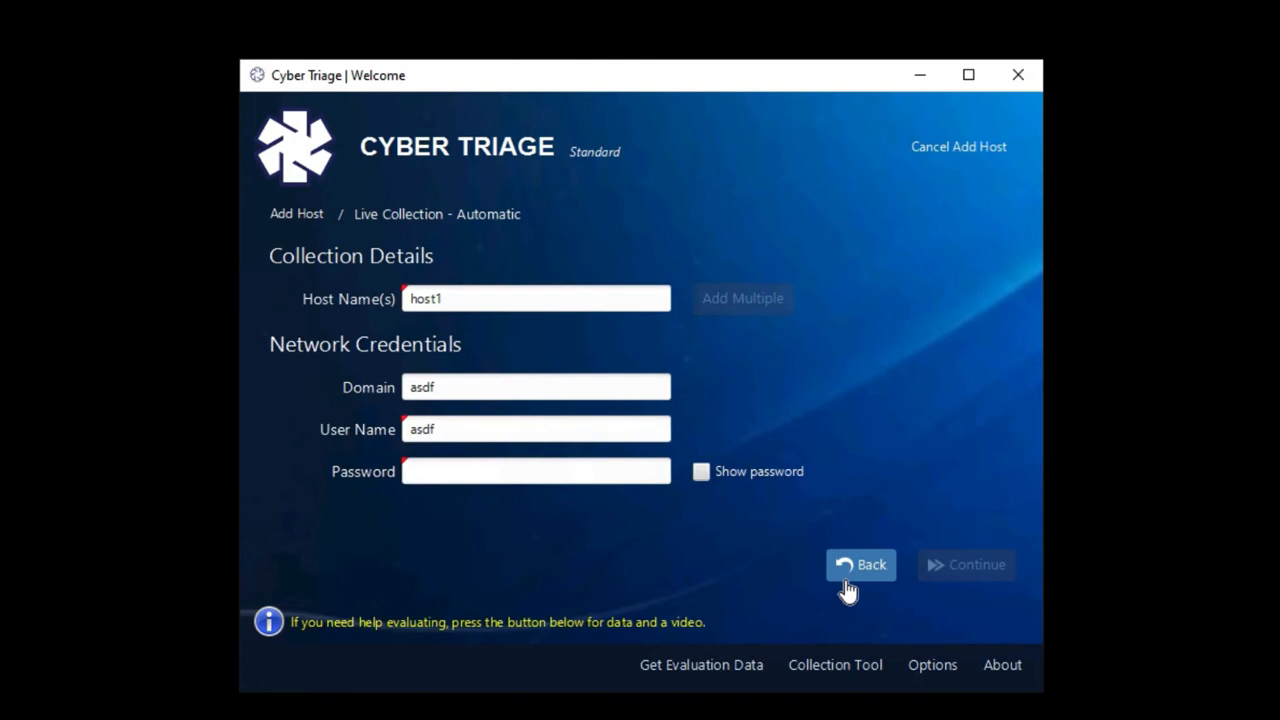
click(845, 588)
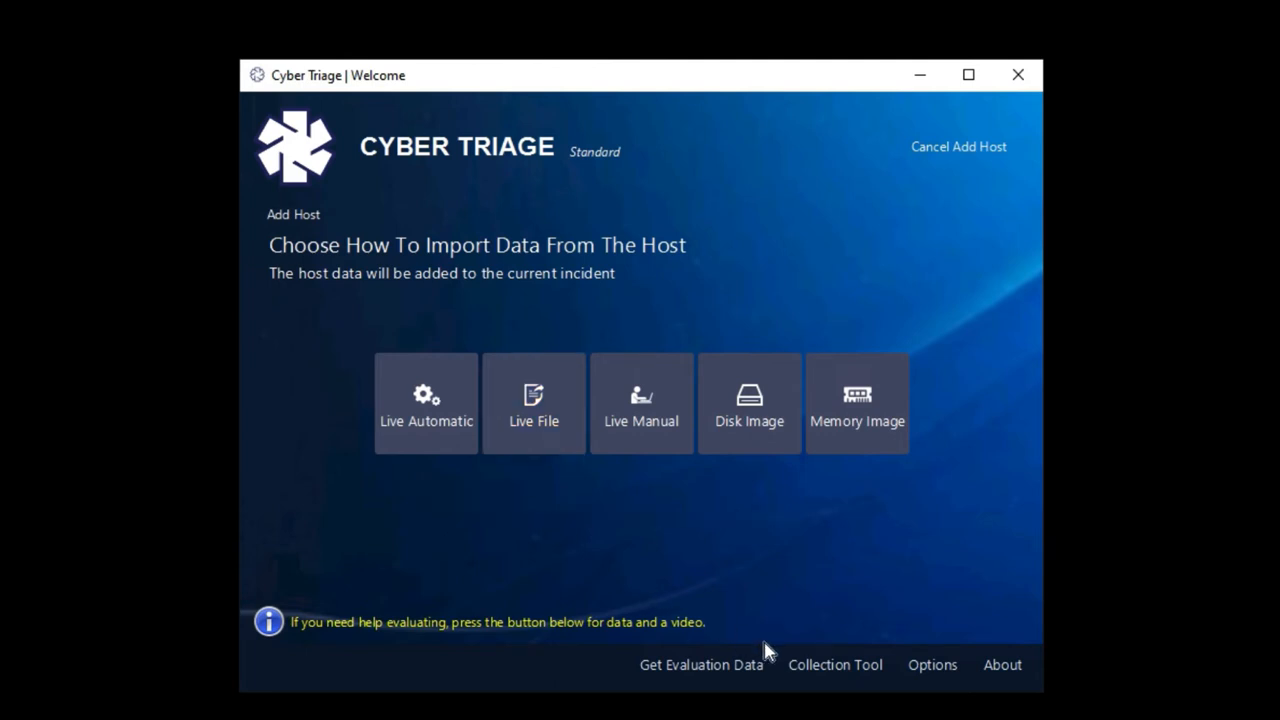
Review collection tool extraction settings, enabling S3 Upload with provider Other, then close them
click(815, 675)
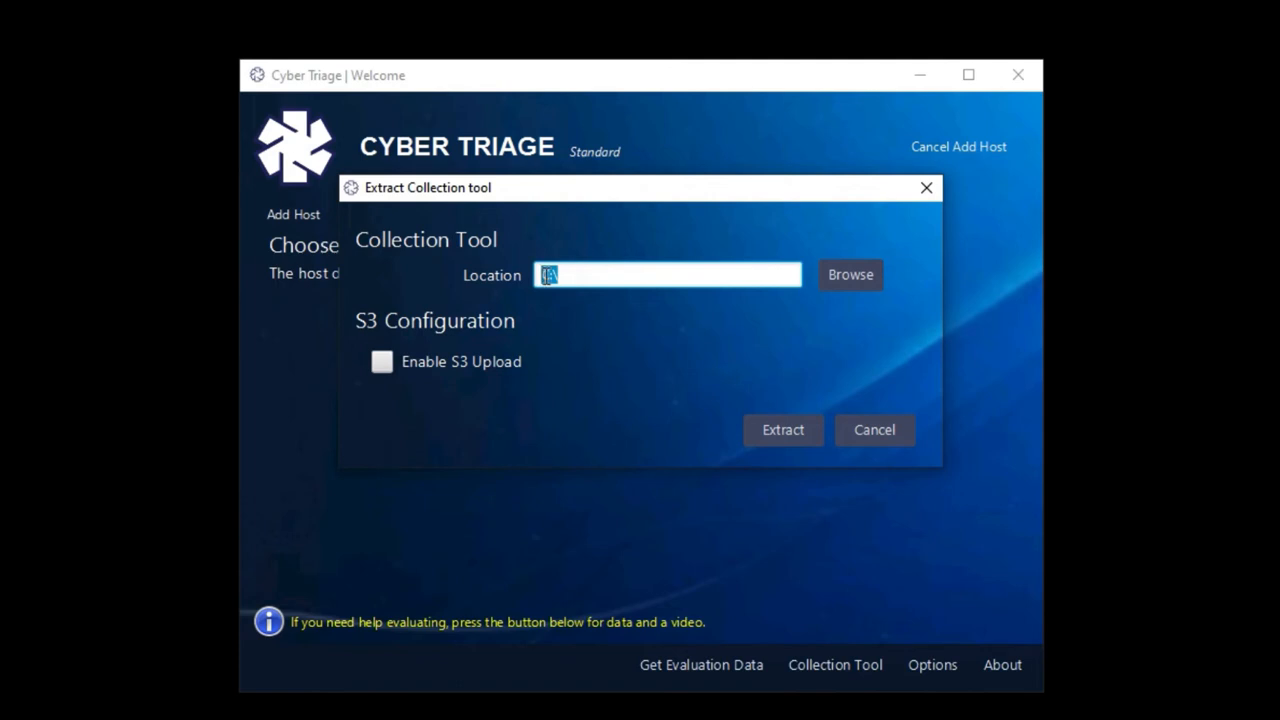
click(383, 361)
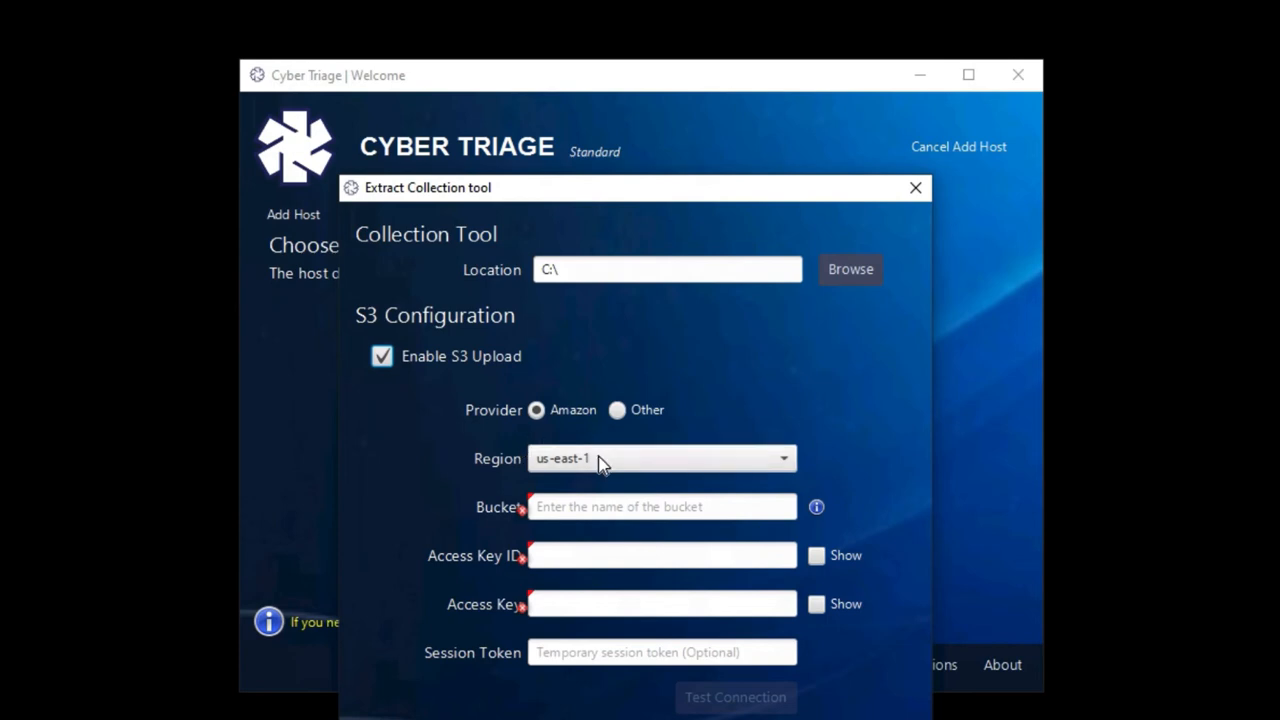
click(617, 411)
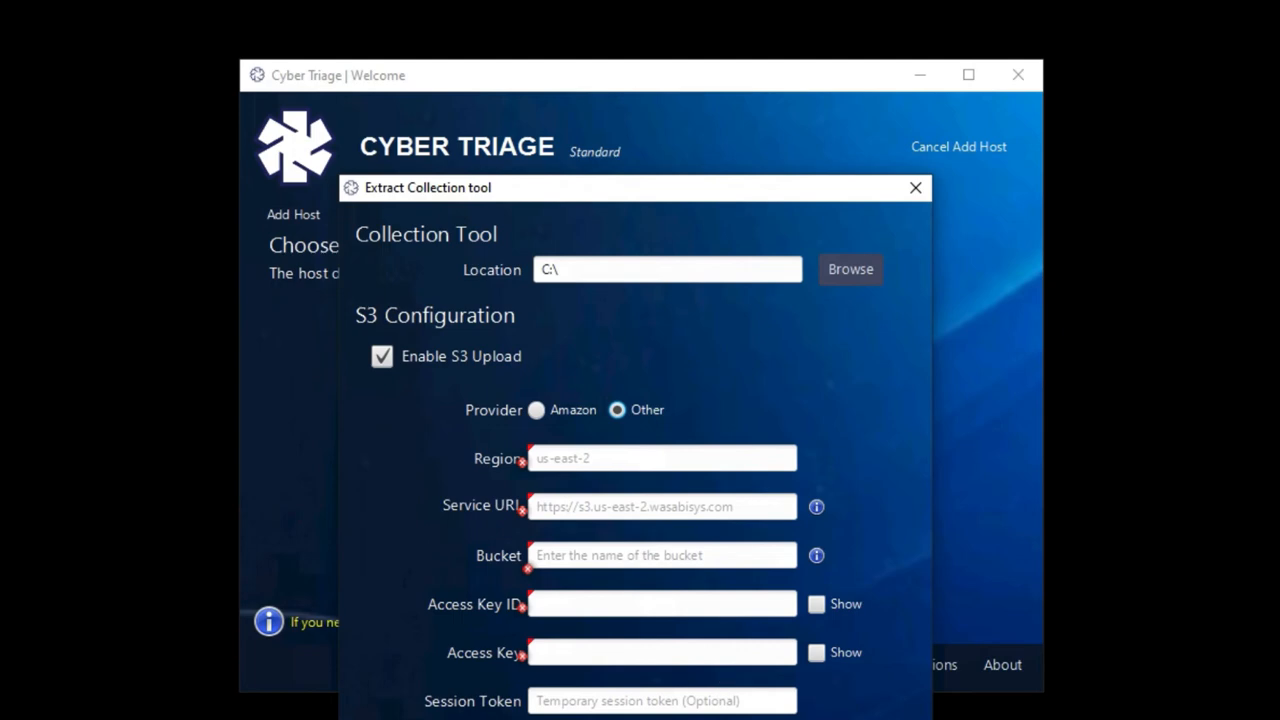
key(Escape)
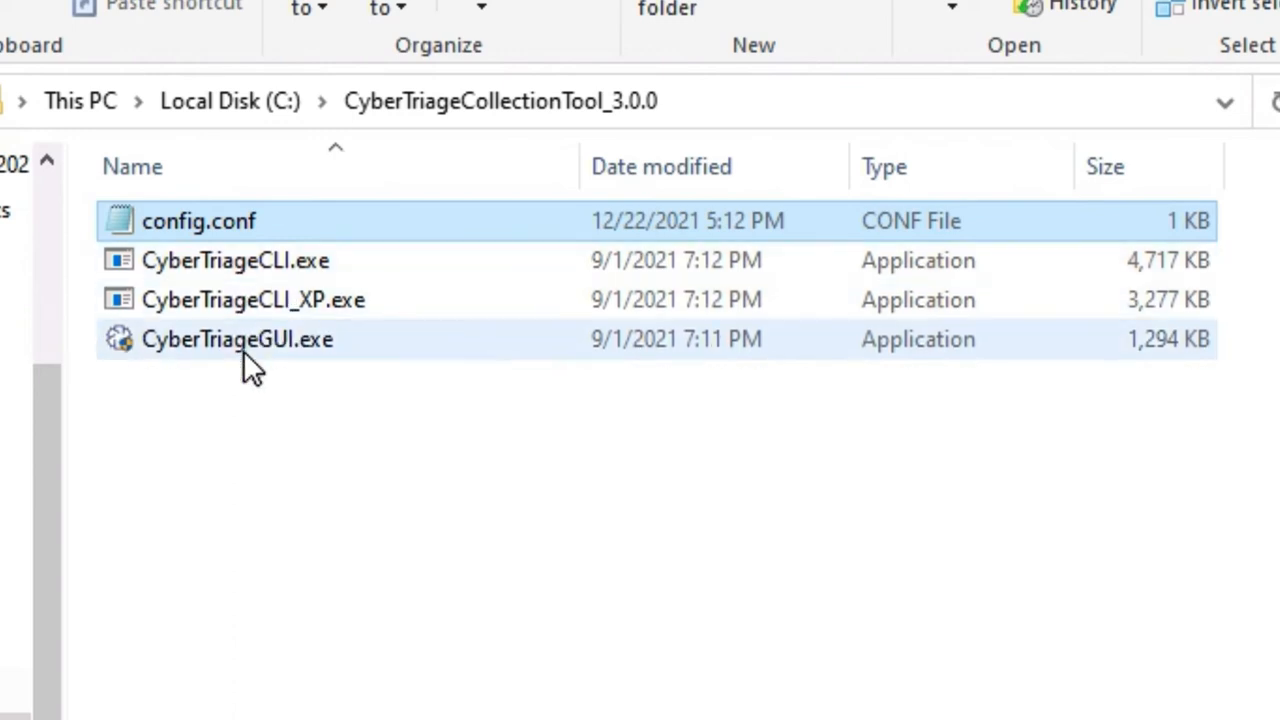
Run CyberTriageGUI.exe from the extracted folder and approve the User Account Control prompt
mouse_move(243, 350)
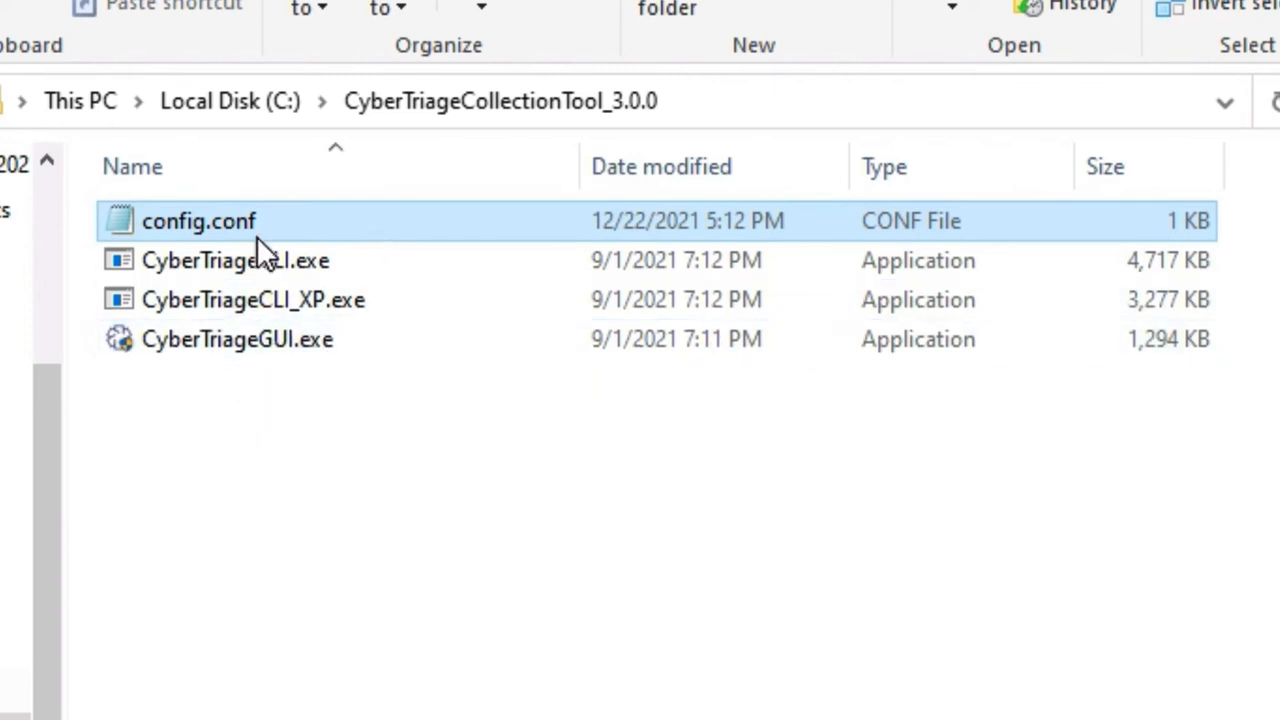
double_click(195, 338)
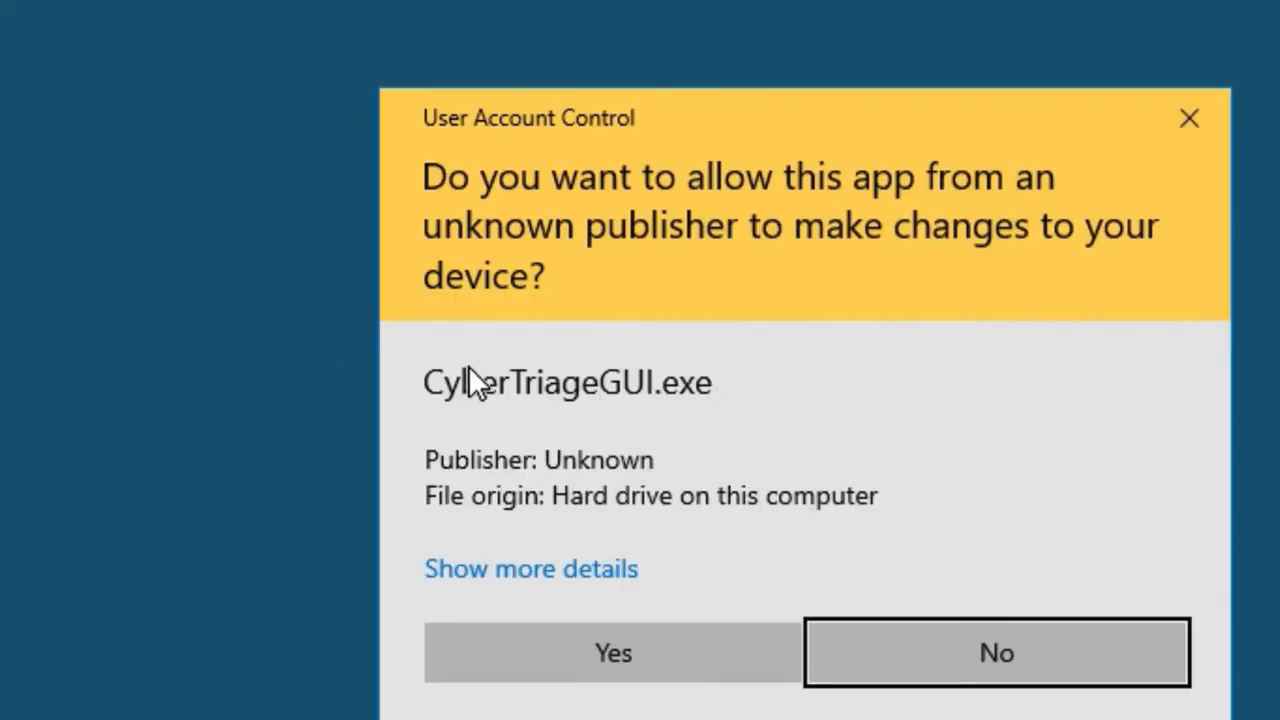
click(586, 667)
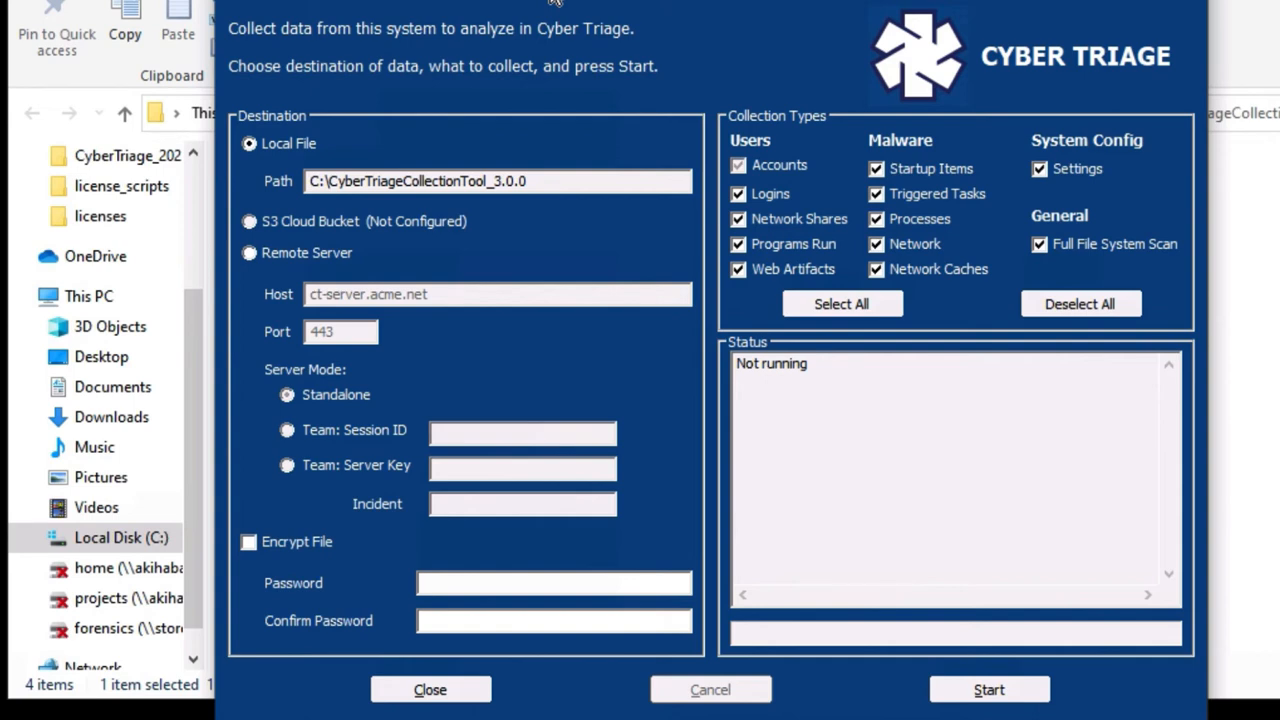
Start a local data collection, cancel it, and return to the Cyber Triage window
click(555, 2)
click(965, 692)
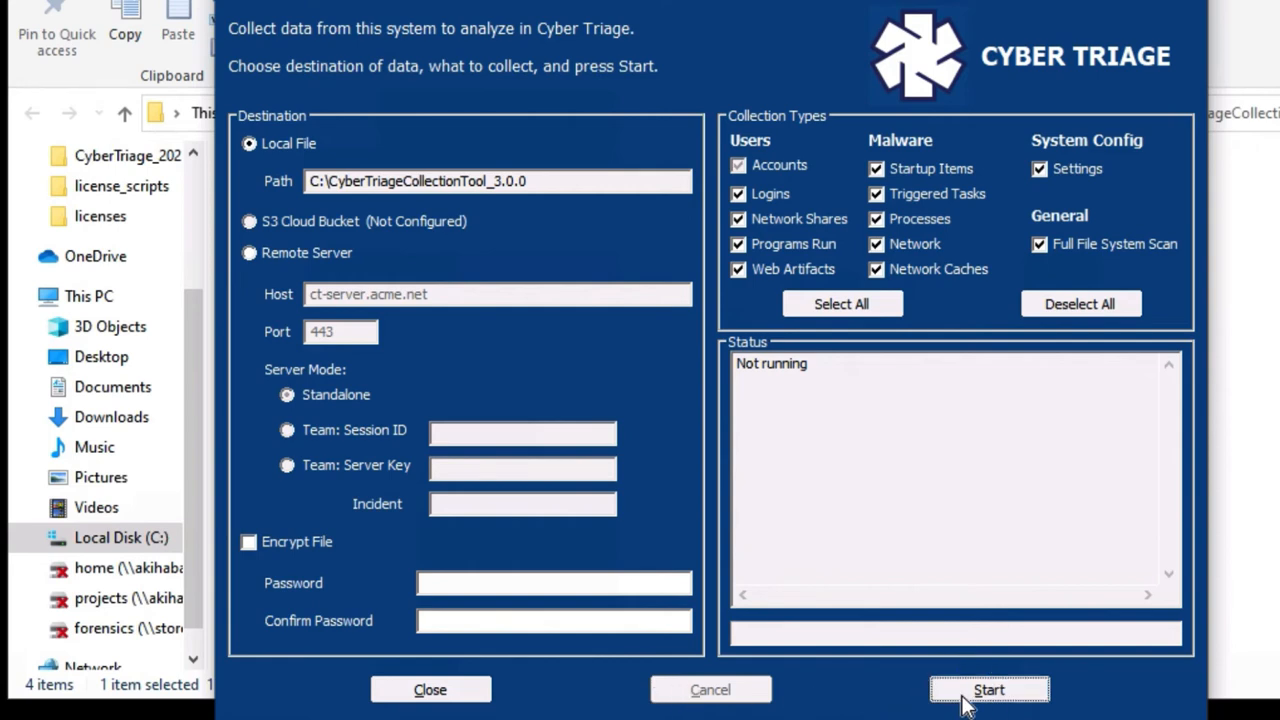
click(712, 690)
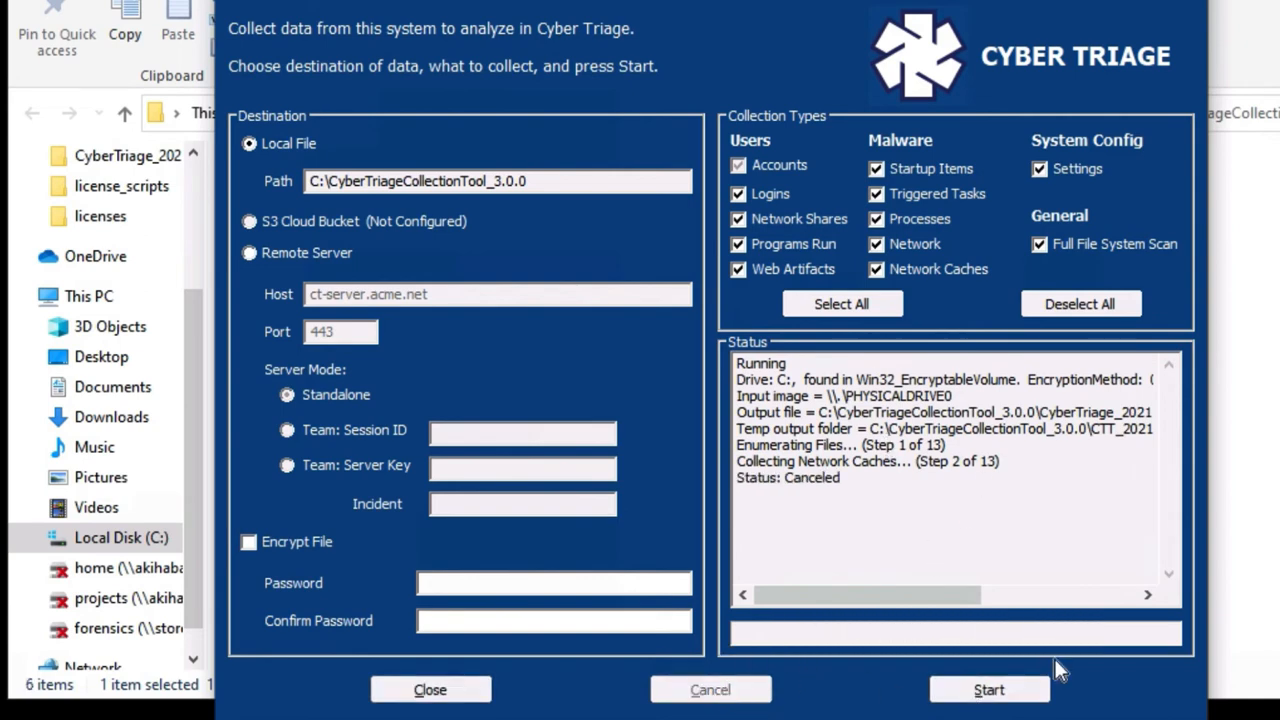
click(1258, 558)
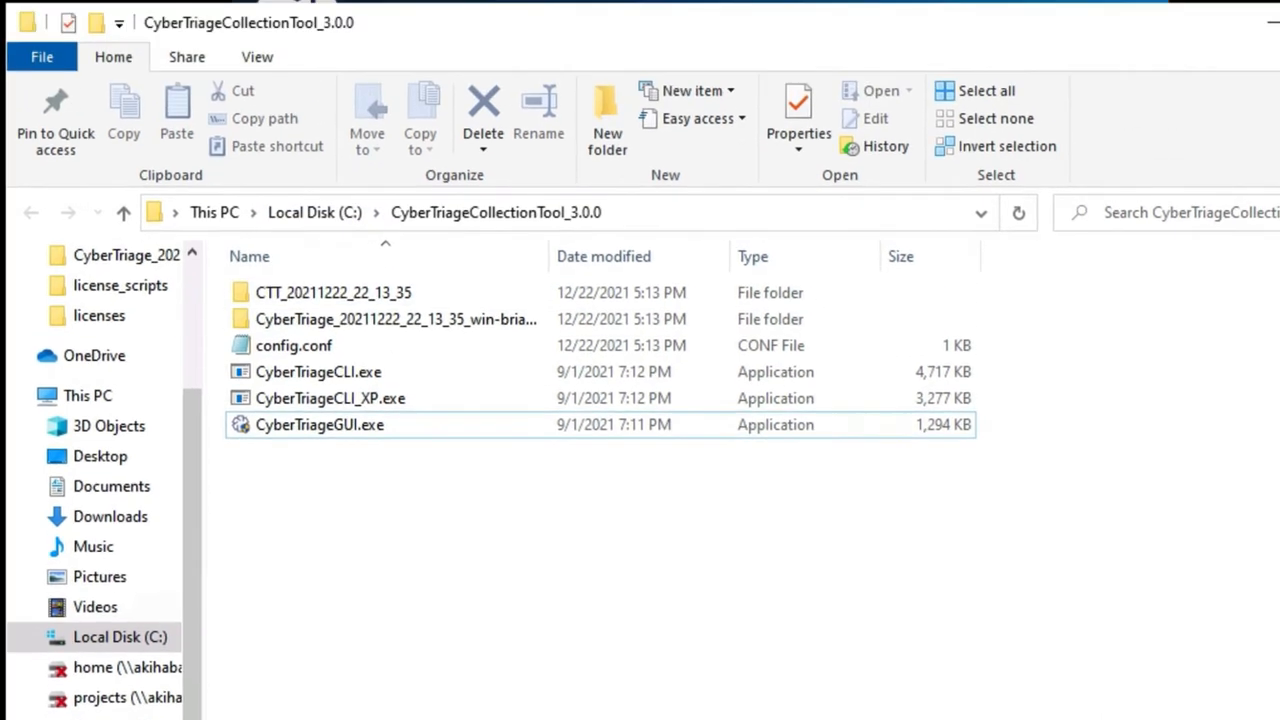
click(544, 31)
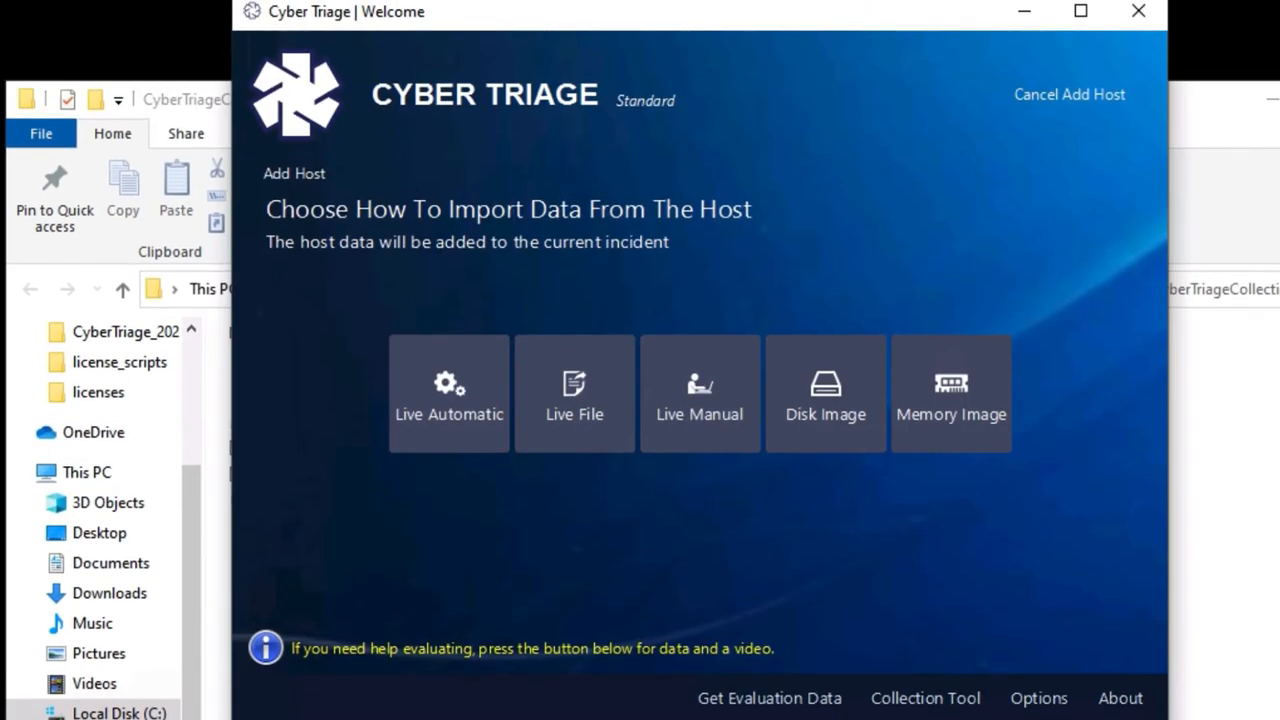
Put away File Explorer and close the Collection Tool window
click(1276, 99)
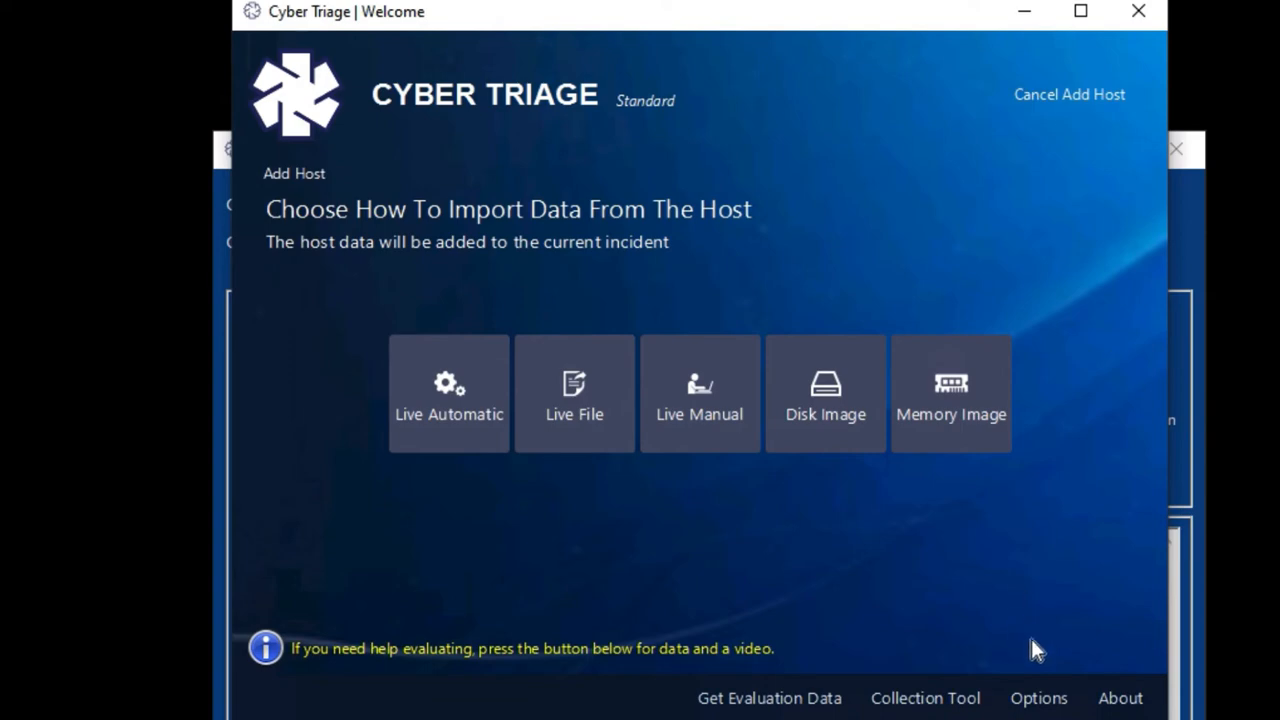
click(1030, 718)
click(1176, 148)
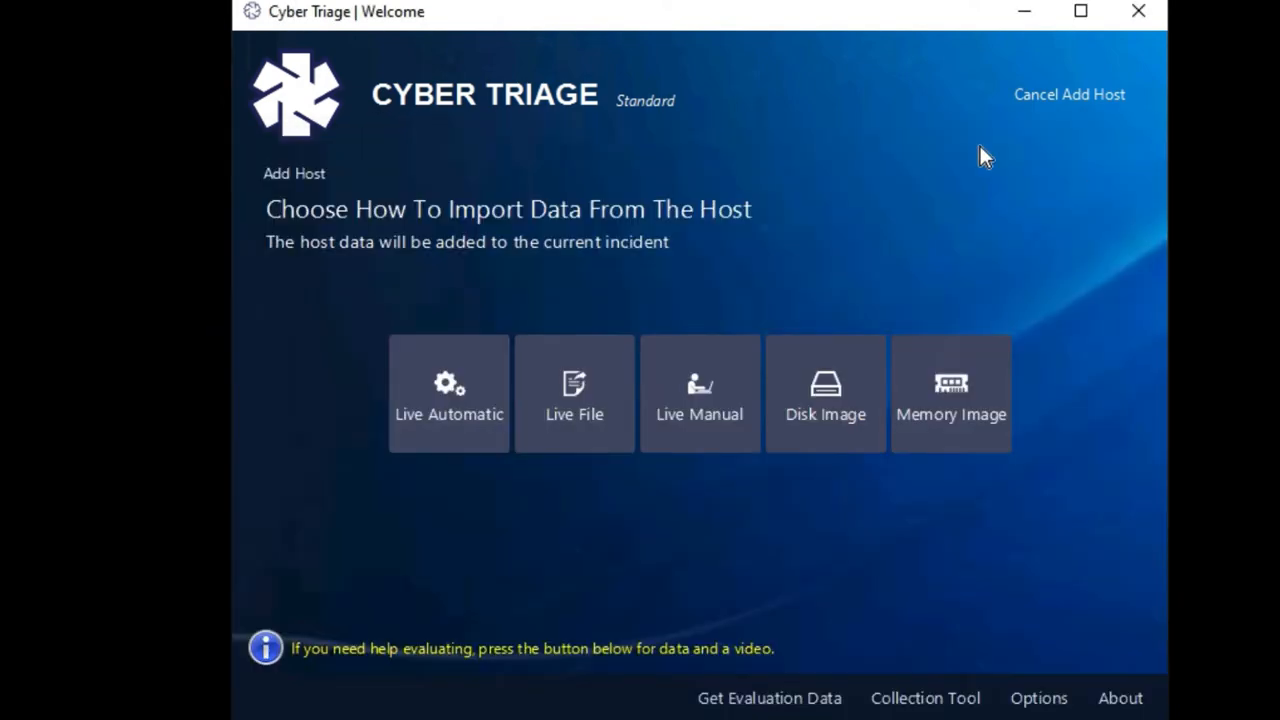
Import host1 via Live File from cybertriage_evaldata_2021-09-02.json.gz and continue
click(584, 430)
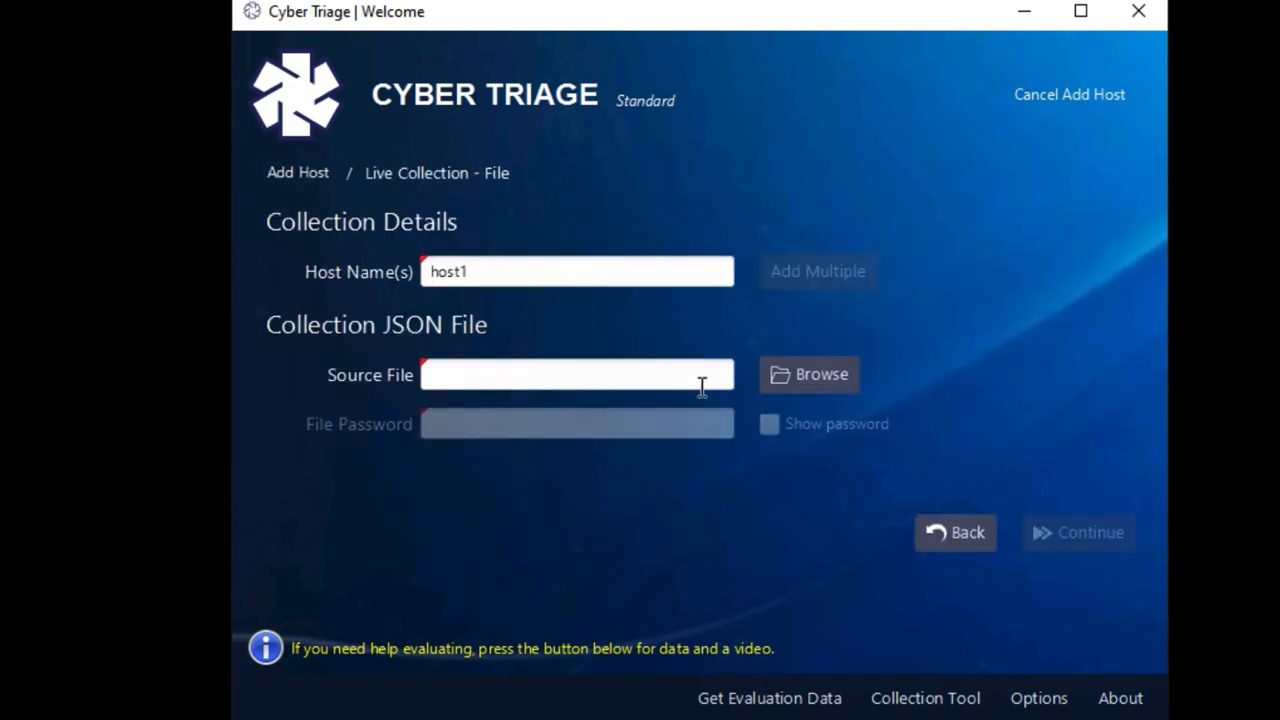
click(797, 383)
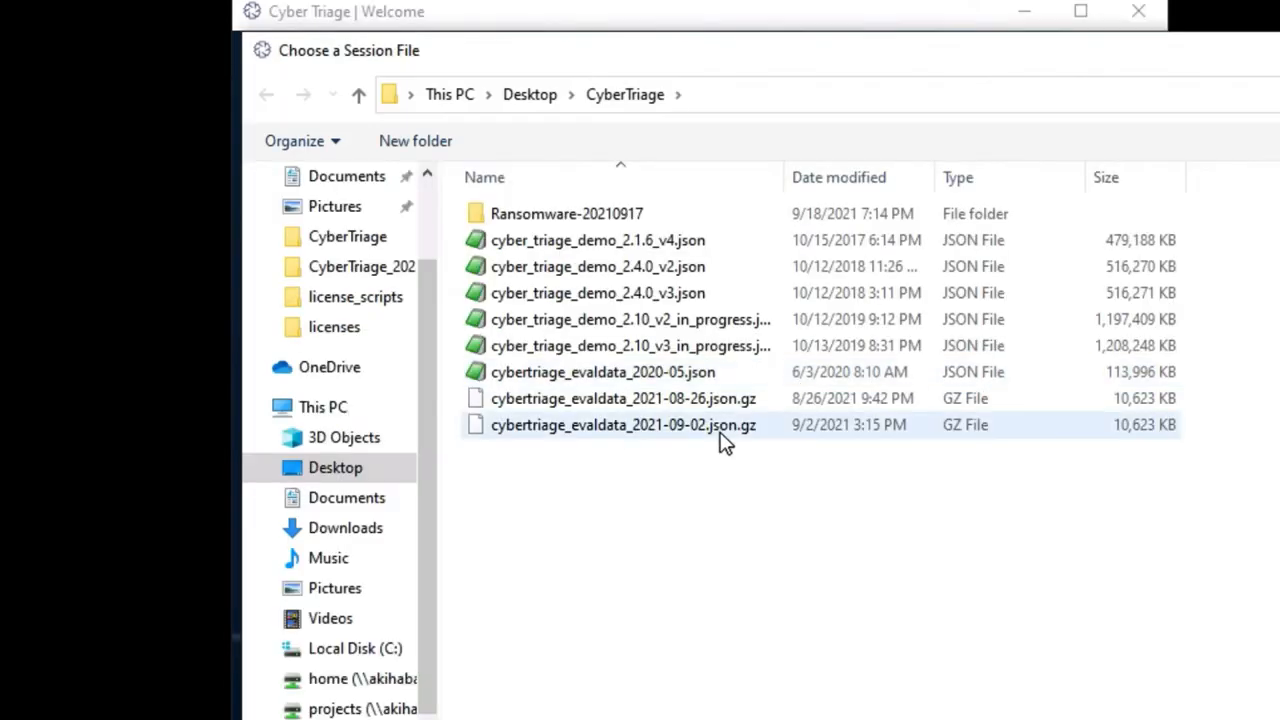
double_click(718, 424)
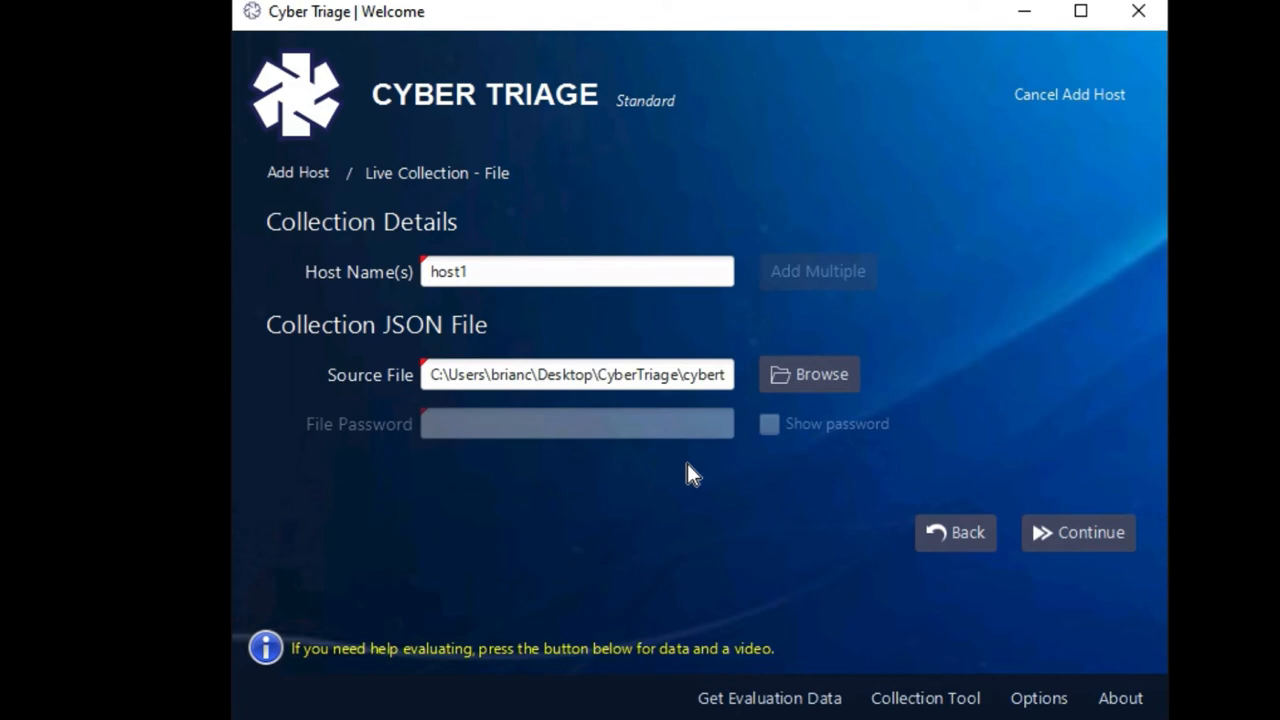
click(1074, 533)
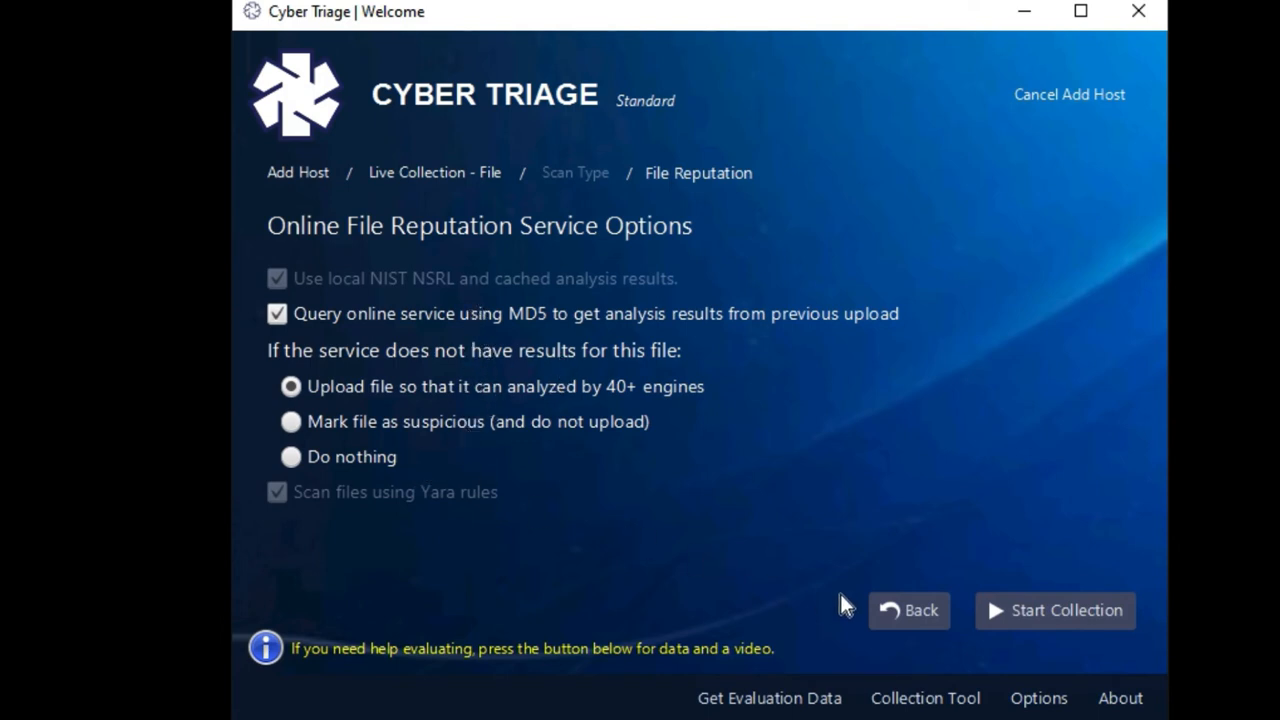
Start collection and analysis of host1, running until the dashboard shows 3 bad and 12 suspicious items
click(1073, 628)
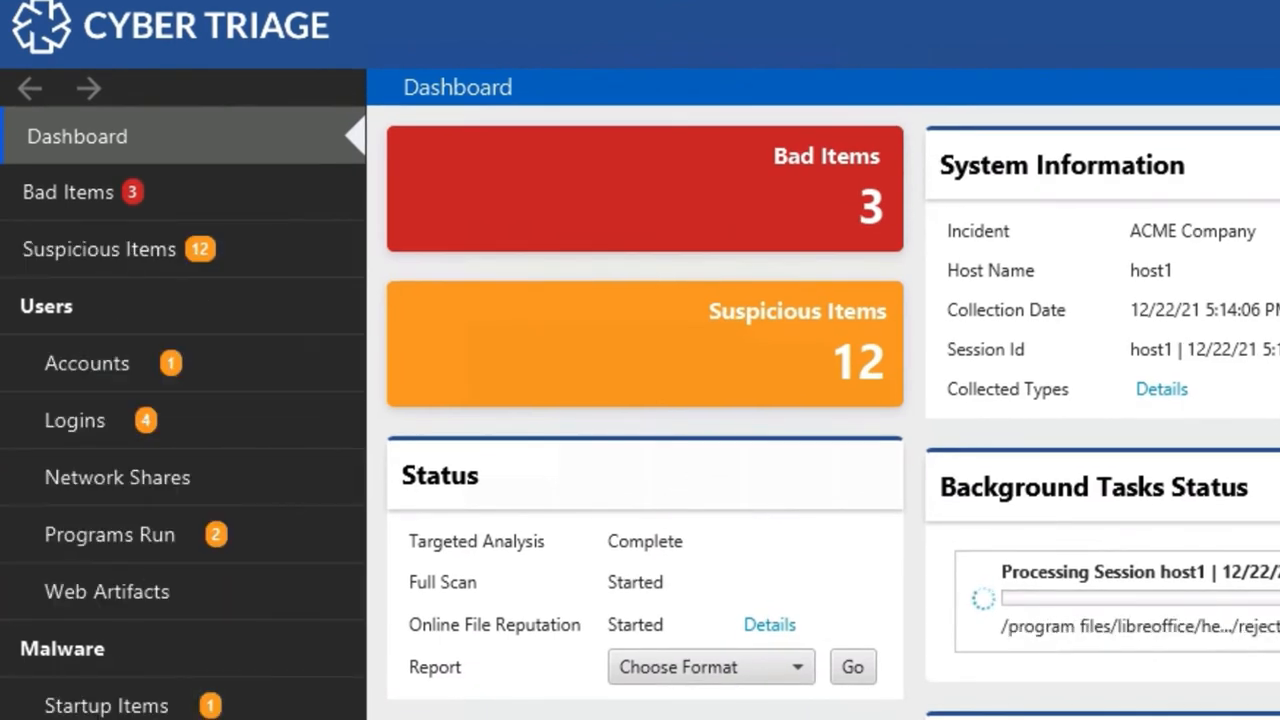
Select javaperformancetester.exe under Bad Items and view its malware scan results (38 of 45 flag it)
click(137, 198)
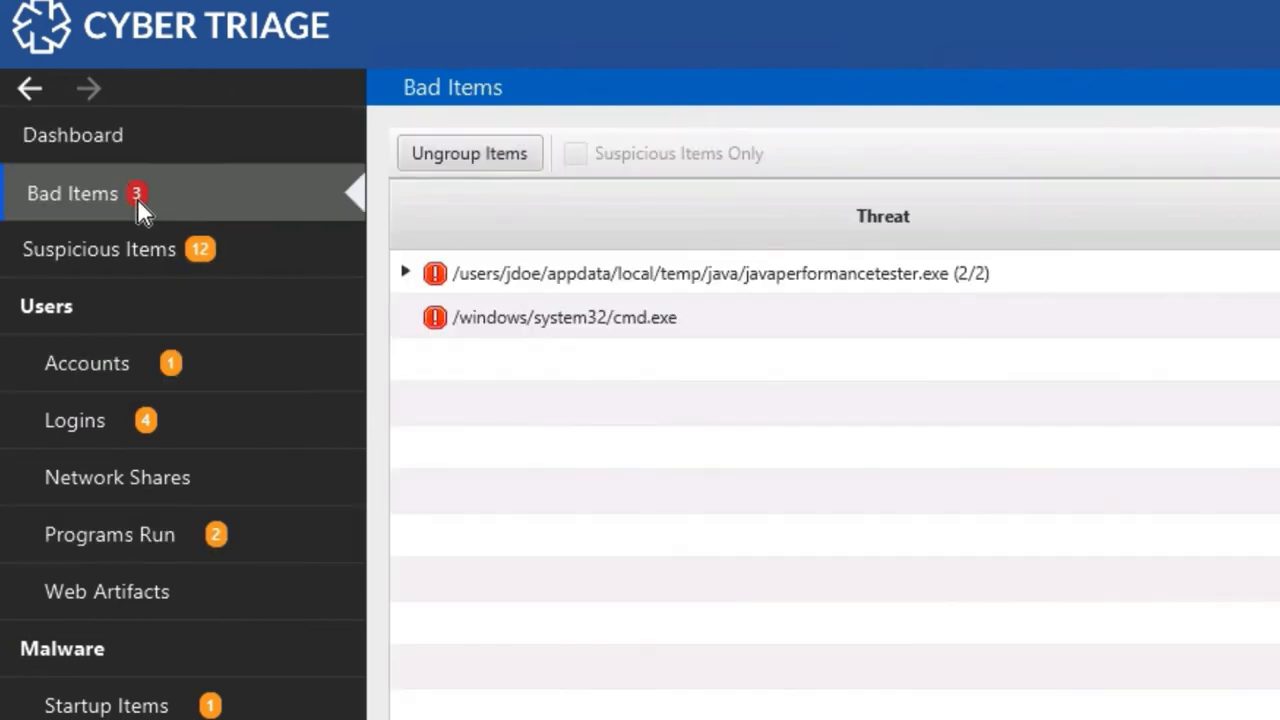
click(404, 273)
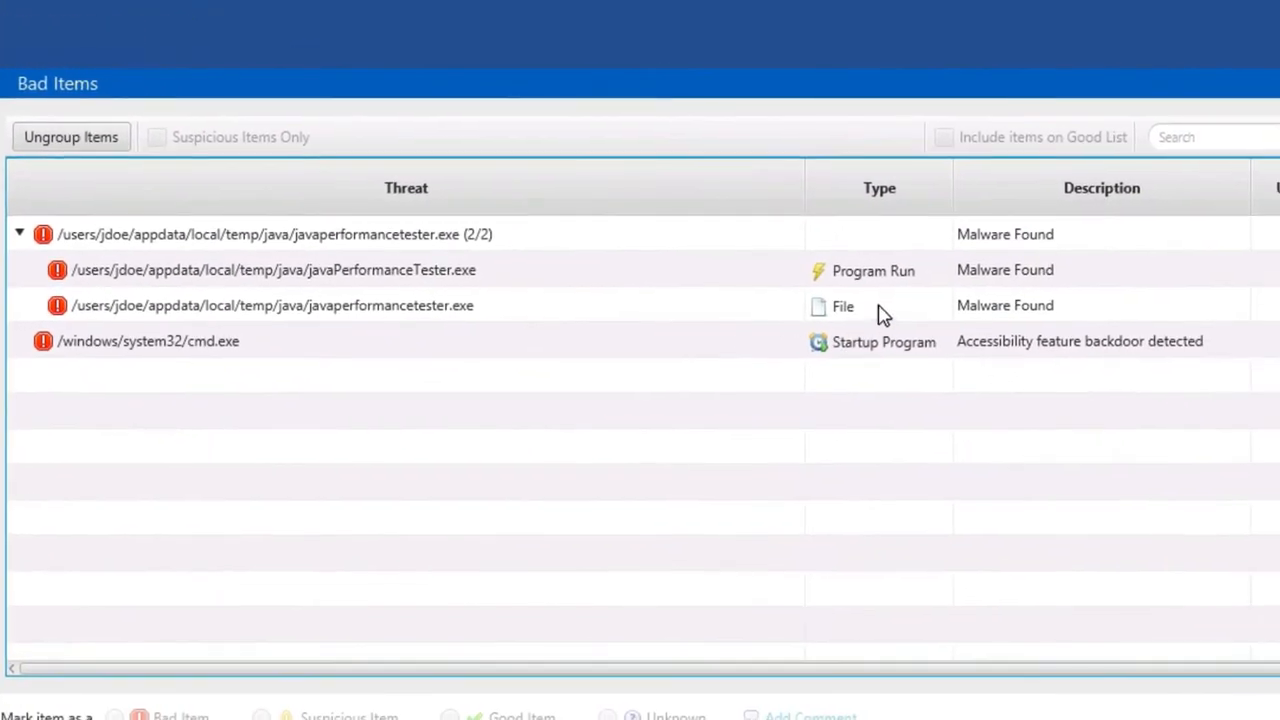
click(879, 311)
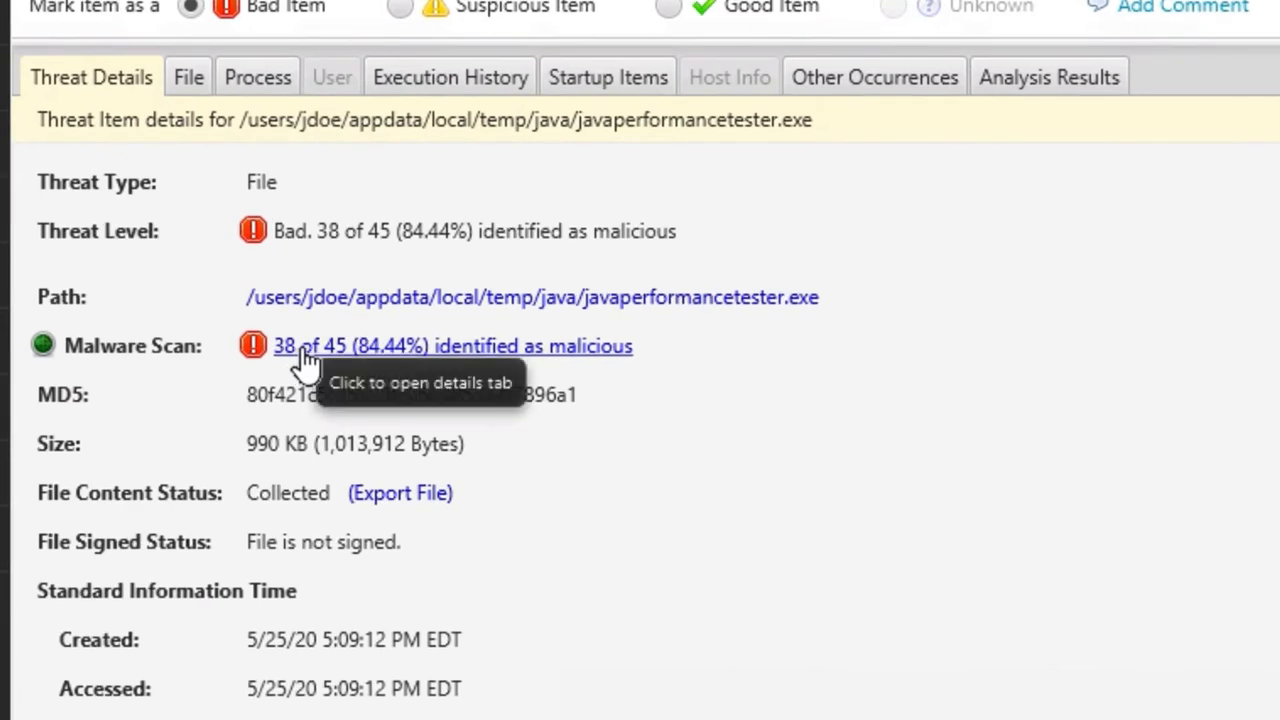
click(303, 350)
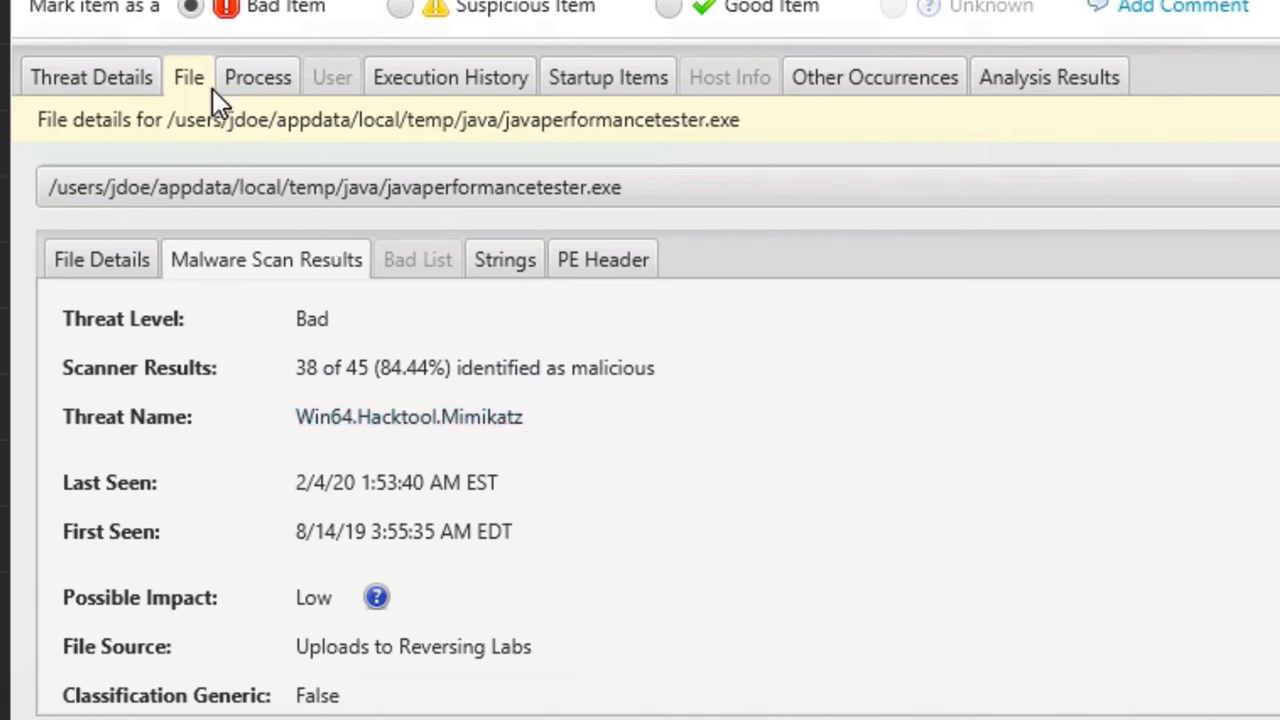
Review javaperformancetester.exe's general details in the File Details sub-tab
click(123, 261)
scroll(500, 490, down, 4)
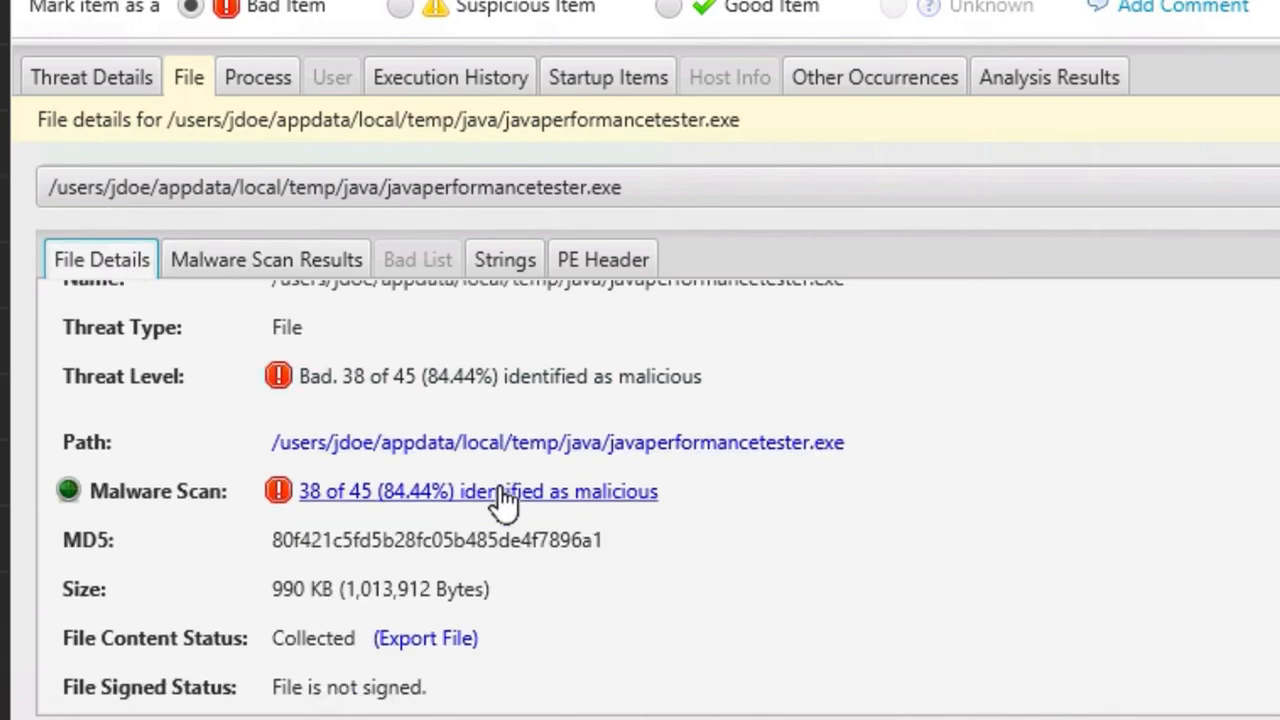
scroll(499, 487, down, 8)
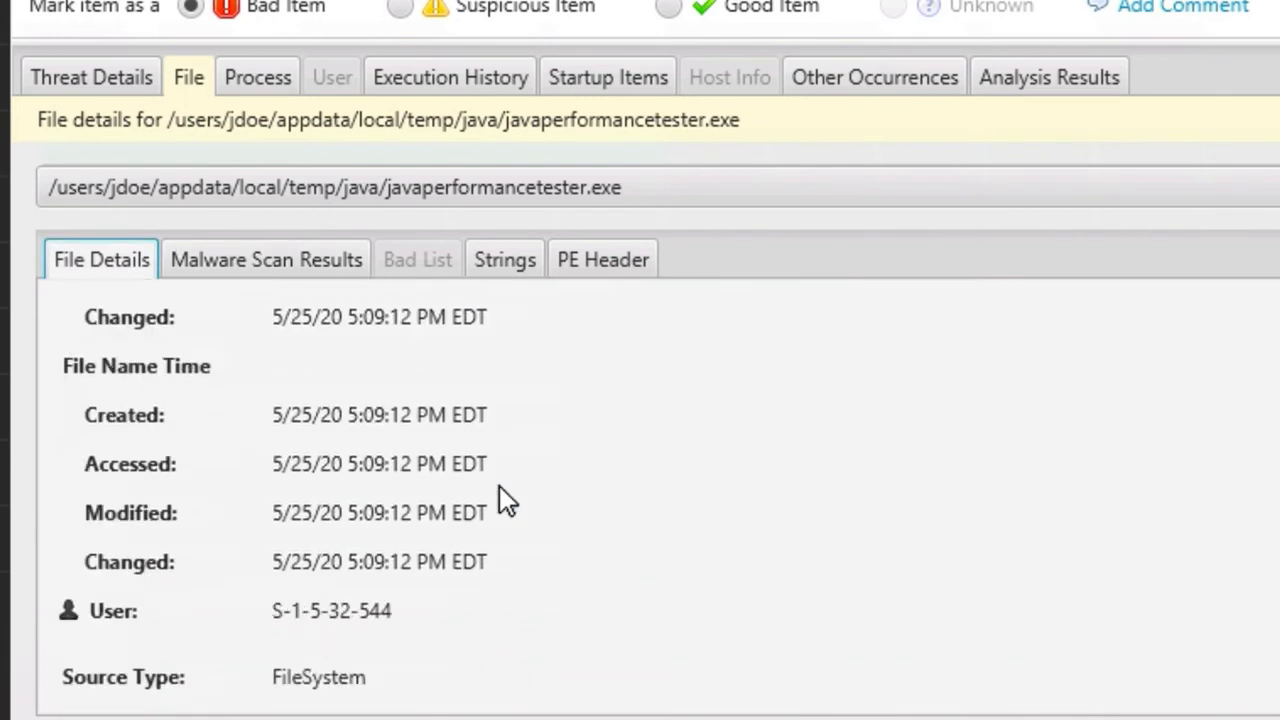
scroll(499, 487, up, 2)
scroll(499, 485, up, 5)
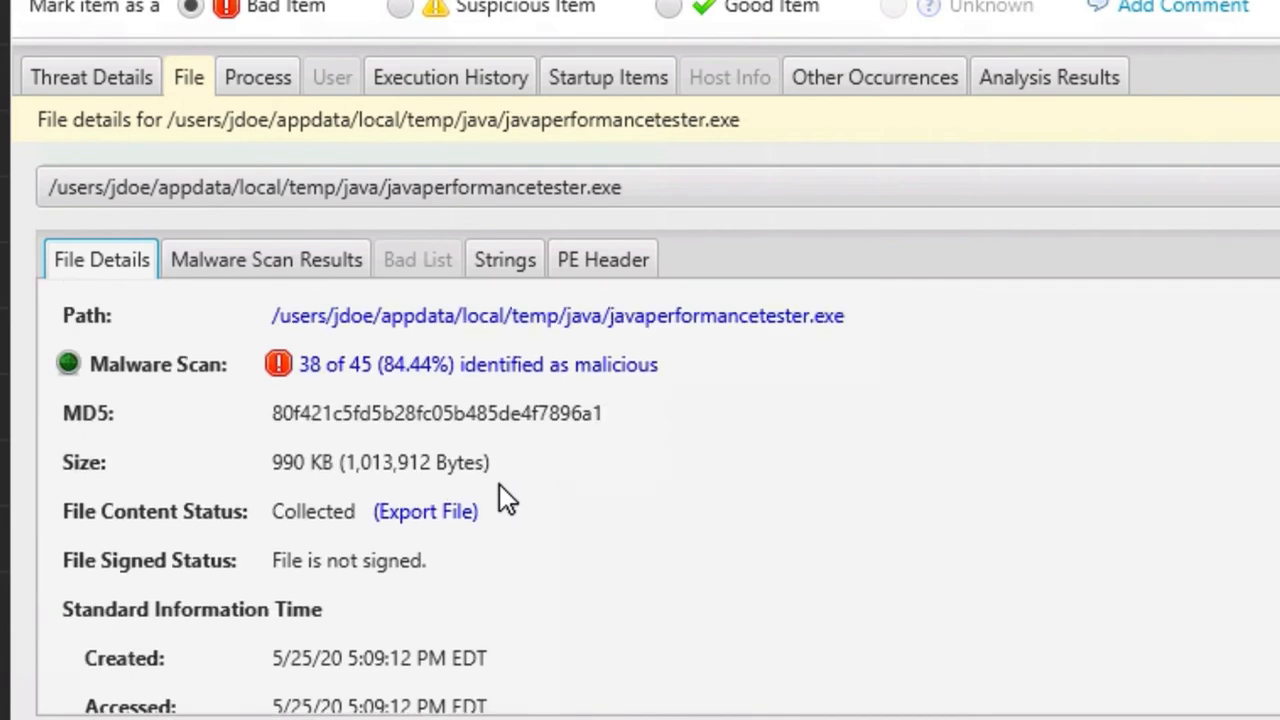
scroll(510, 490, up, 2)
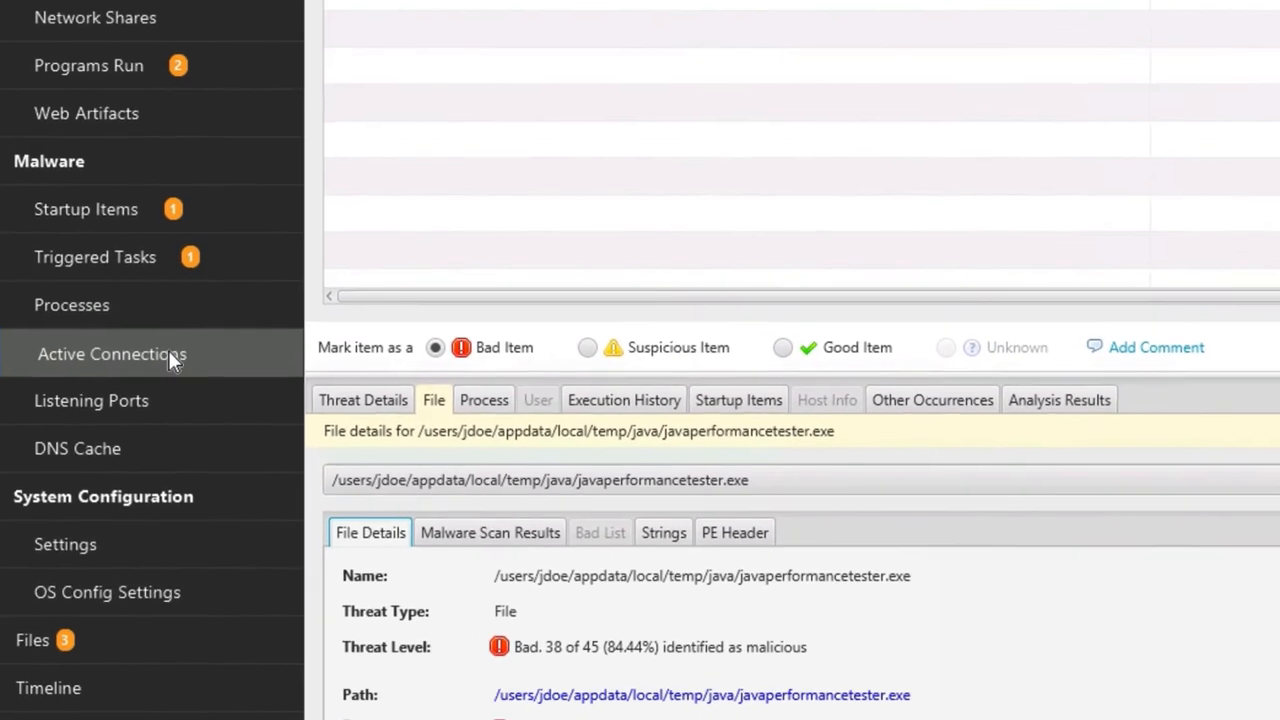
In Processes, check RuntimeBroker.exe (PID 10628) file details and its Good malware scan results
click(173, 316)
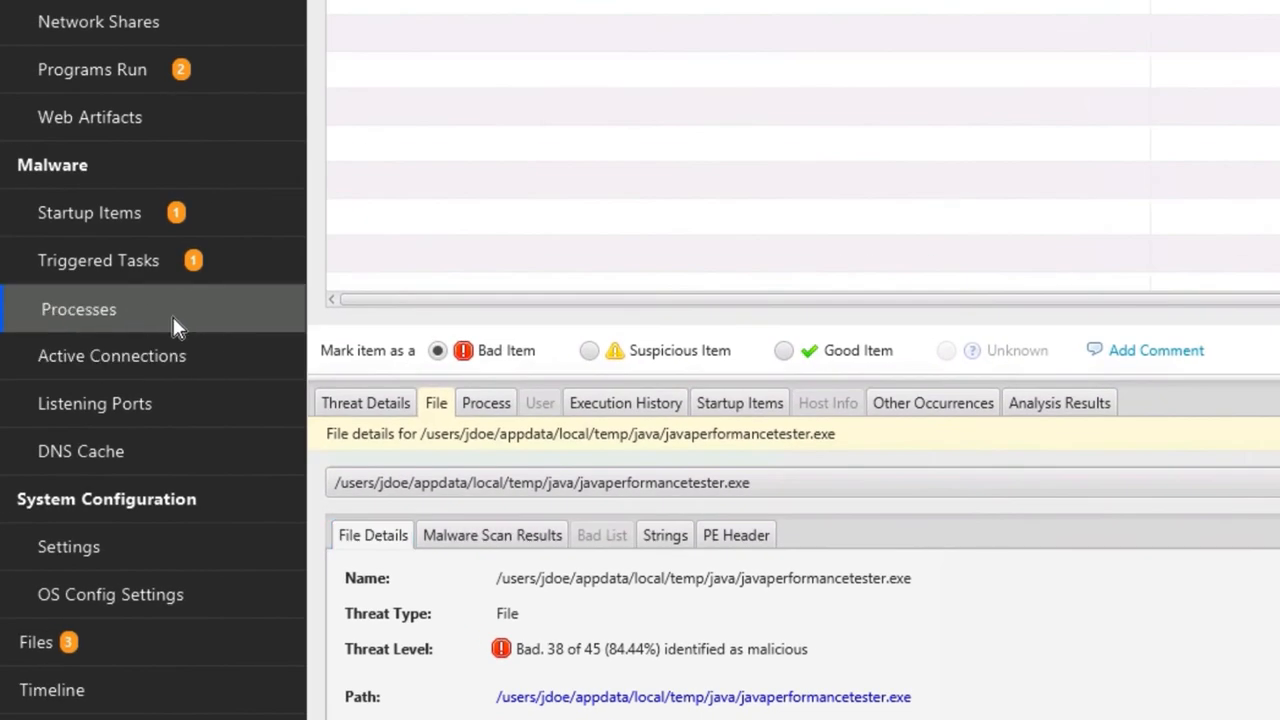
scroll(526, 229, down, 5)
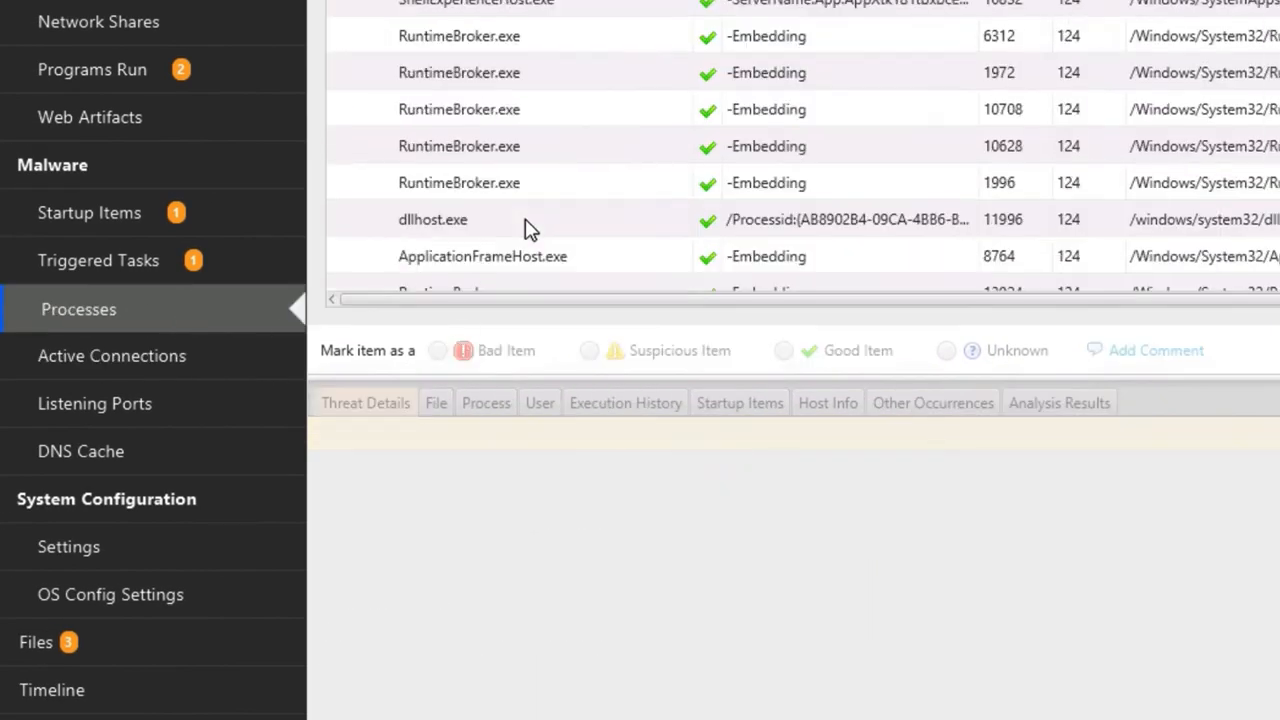
click(528, 155)
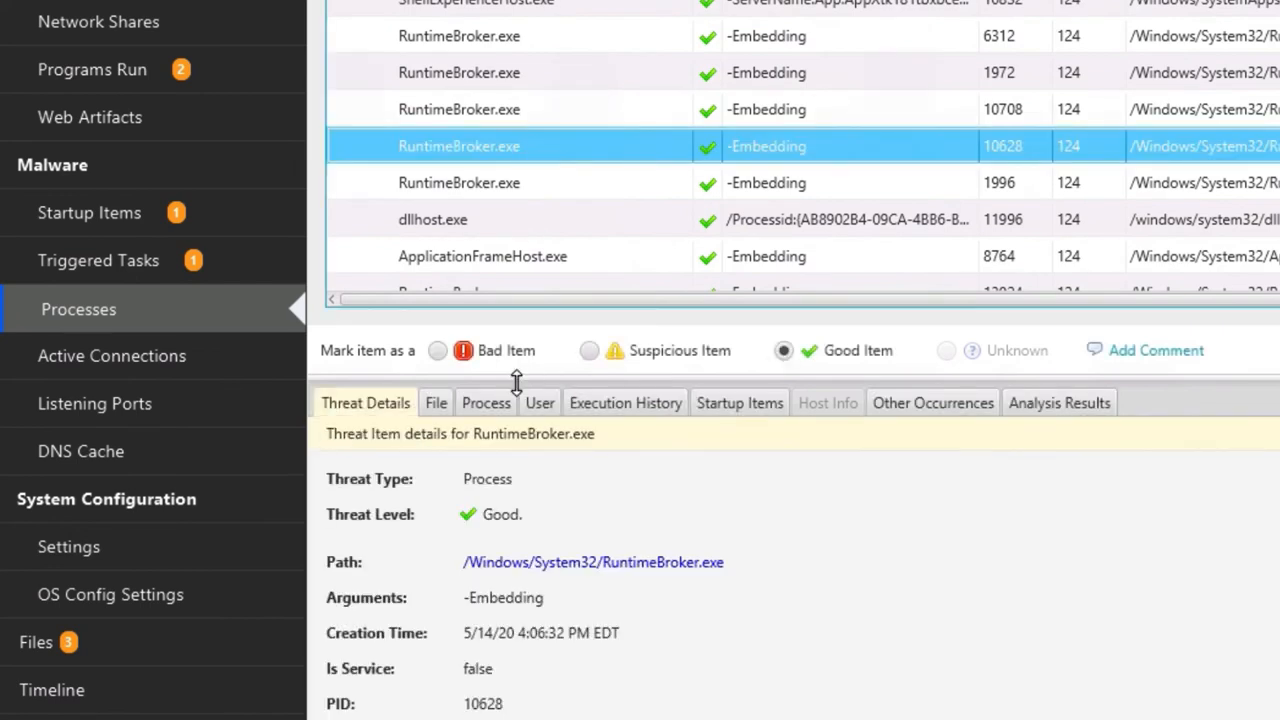
click(436, 404)
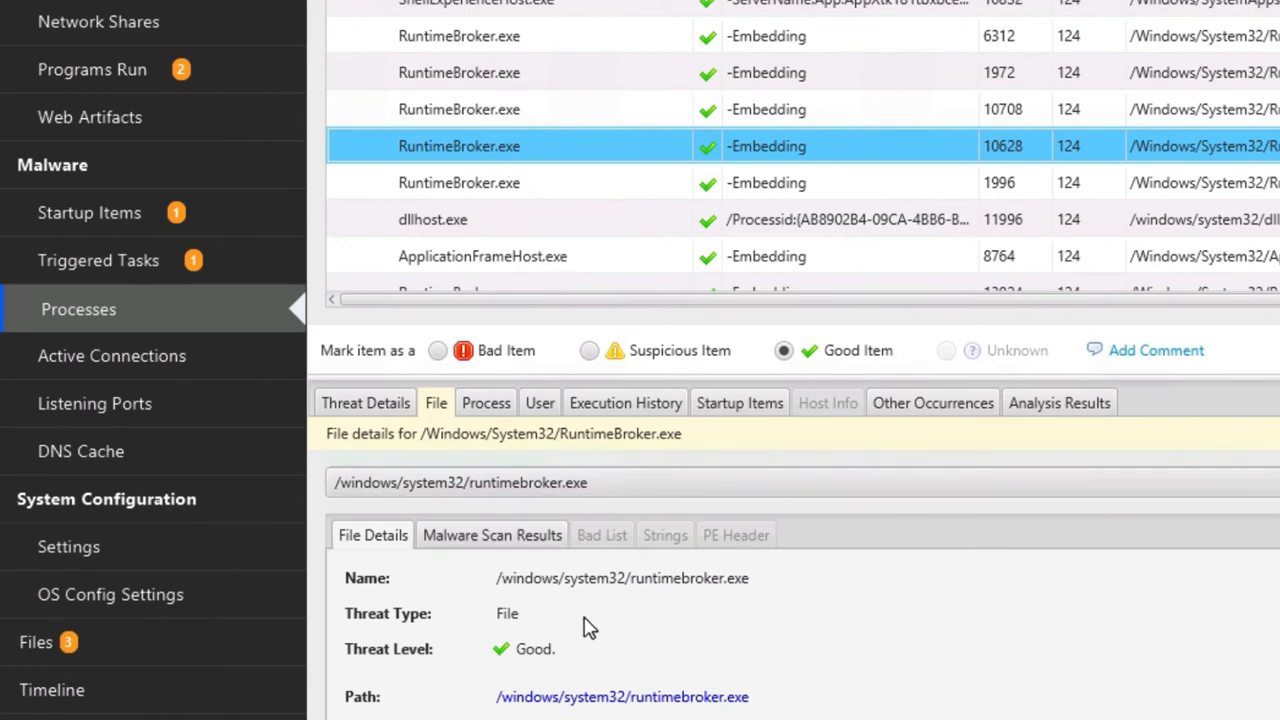
click(495, 537)
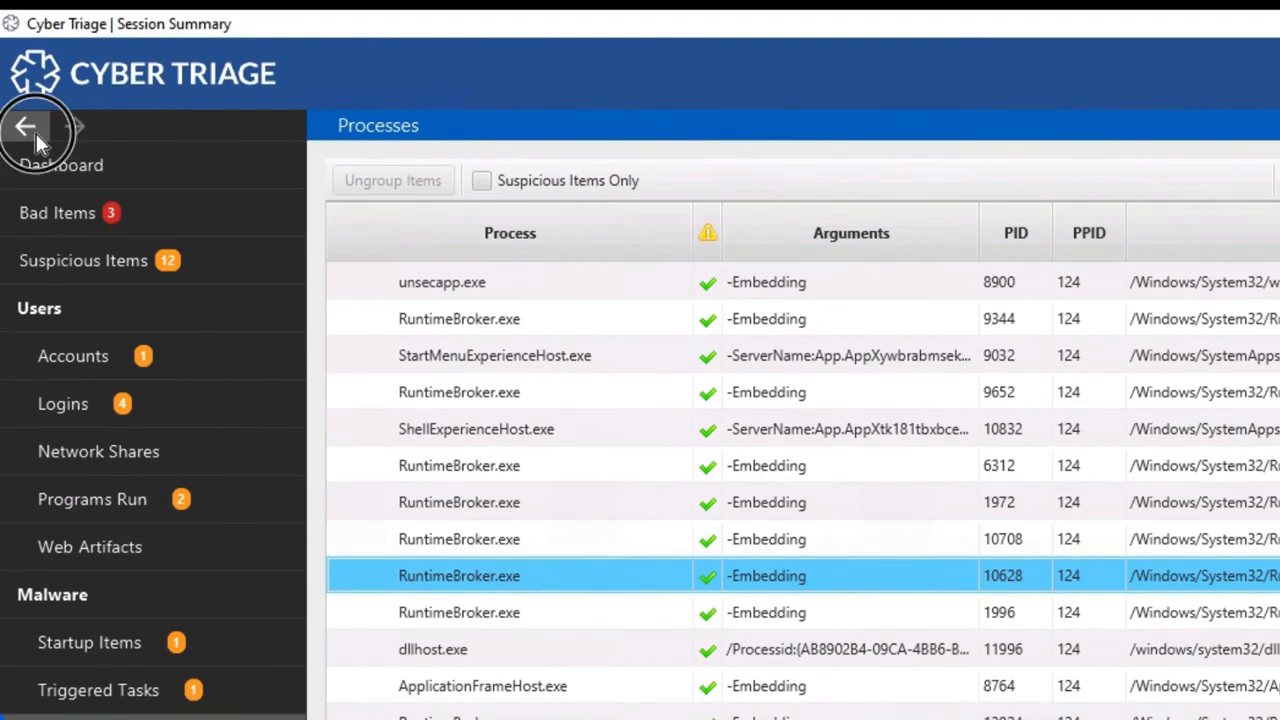
Back in Bad Items, review javaperformancetester.exe's process, execution history (one run, 5:10:48 PM) and startup items
click(33, 130)
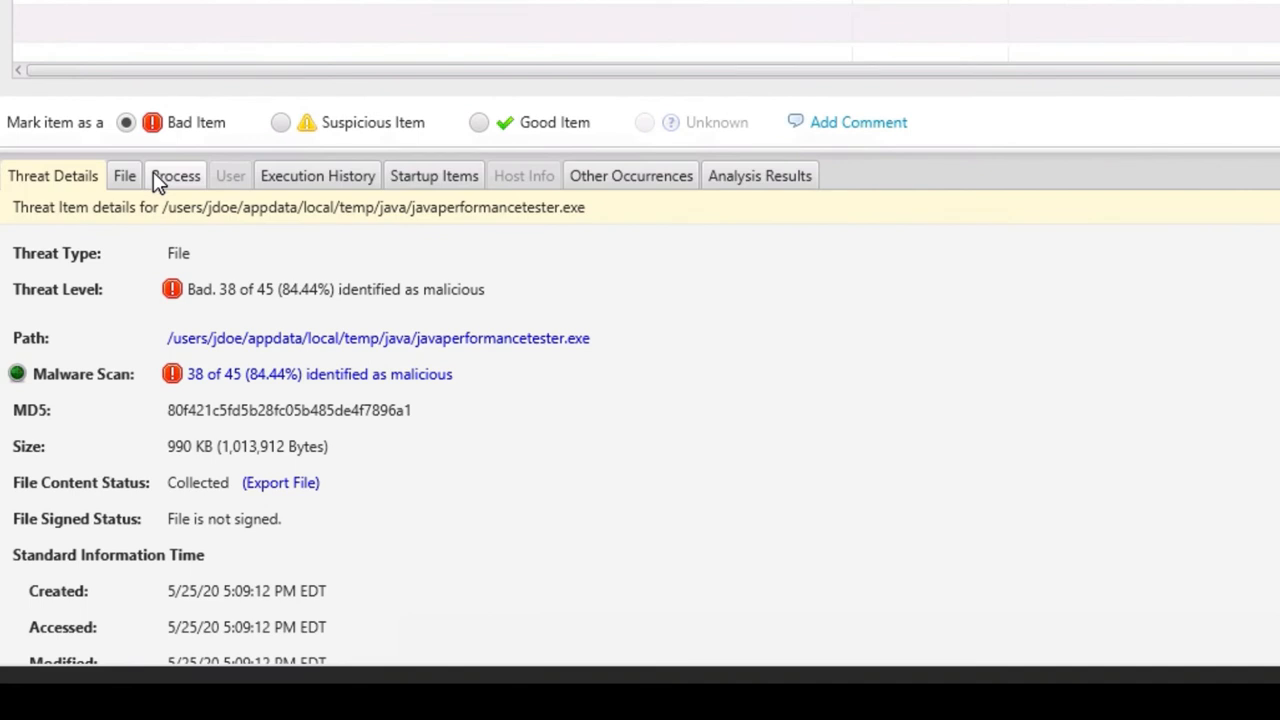
click(172, 178)
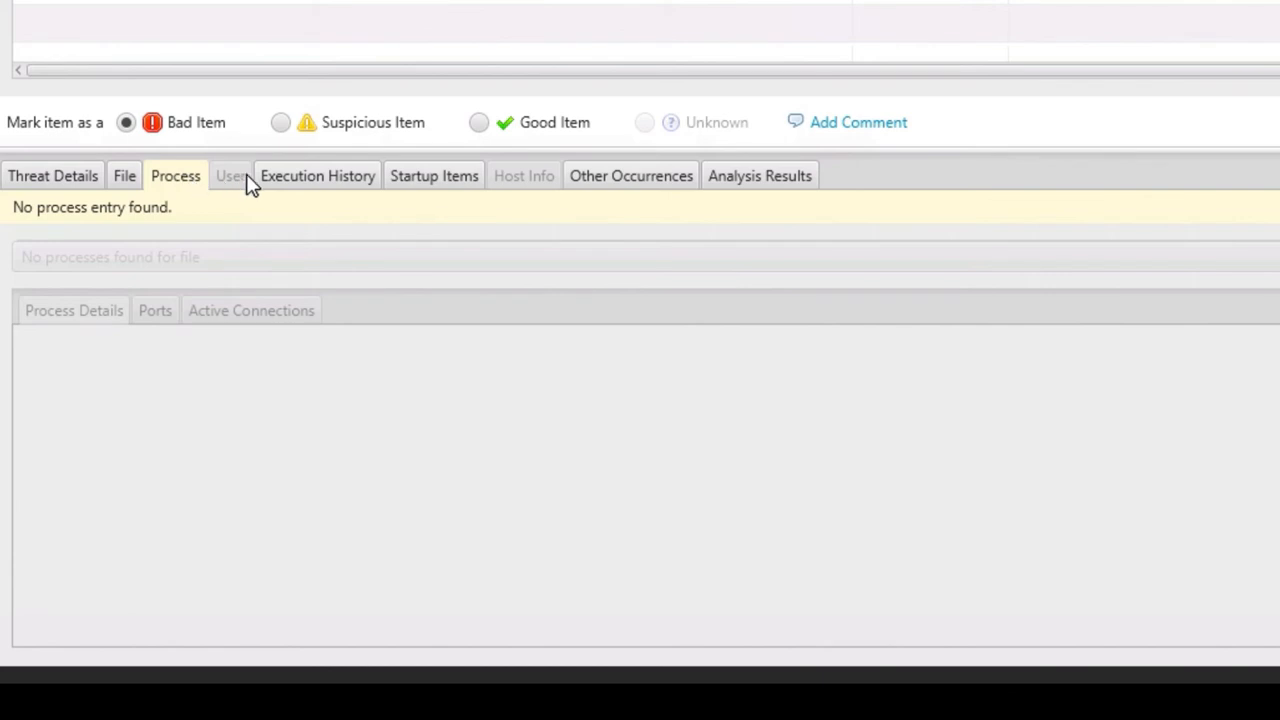
click(306, 185)
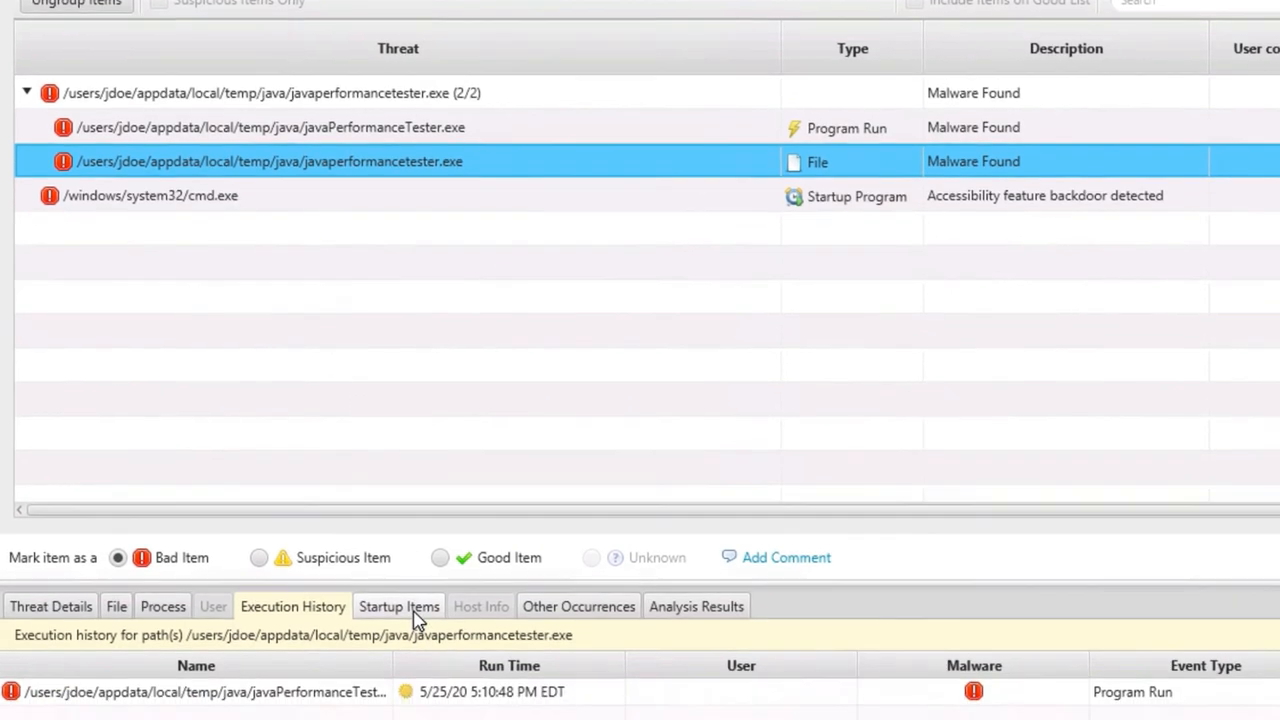
click(412, 658)
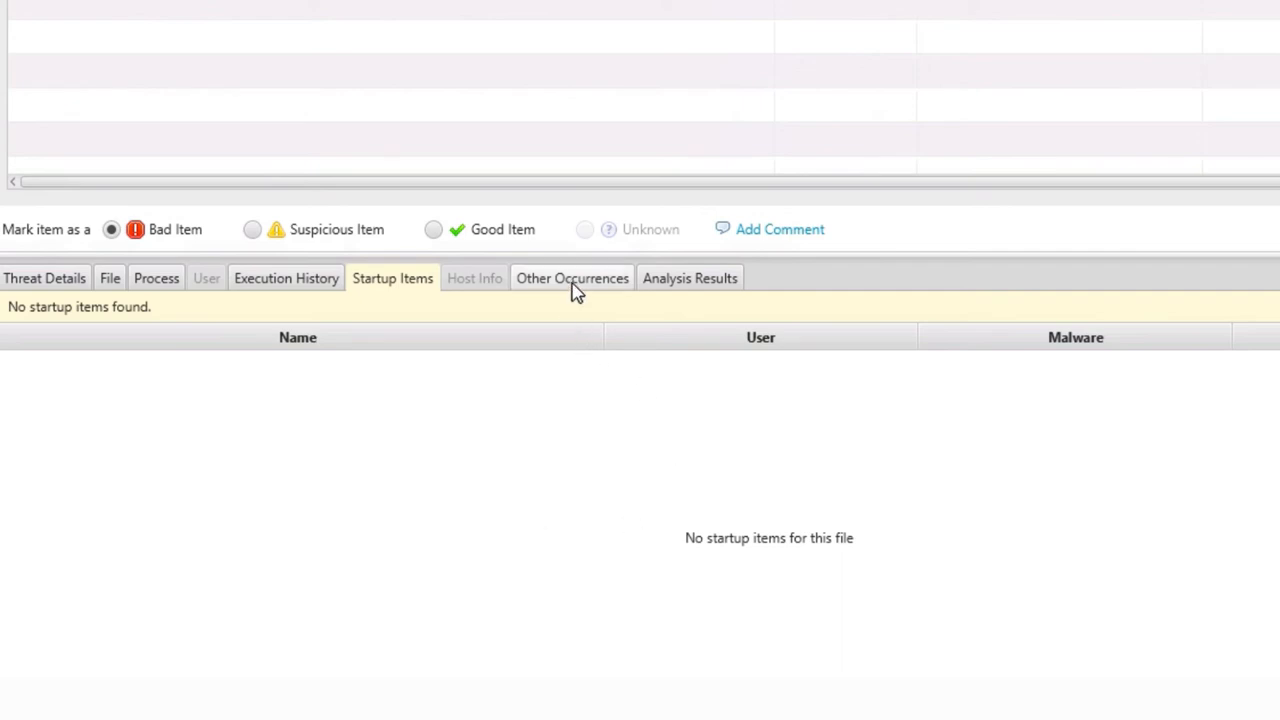
Show the Analysis Results for javaperformancetester.exe, listing it as Malware Found
click(713, 280)
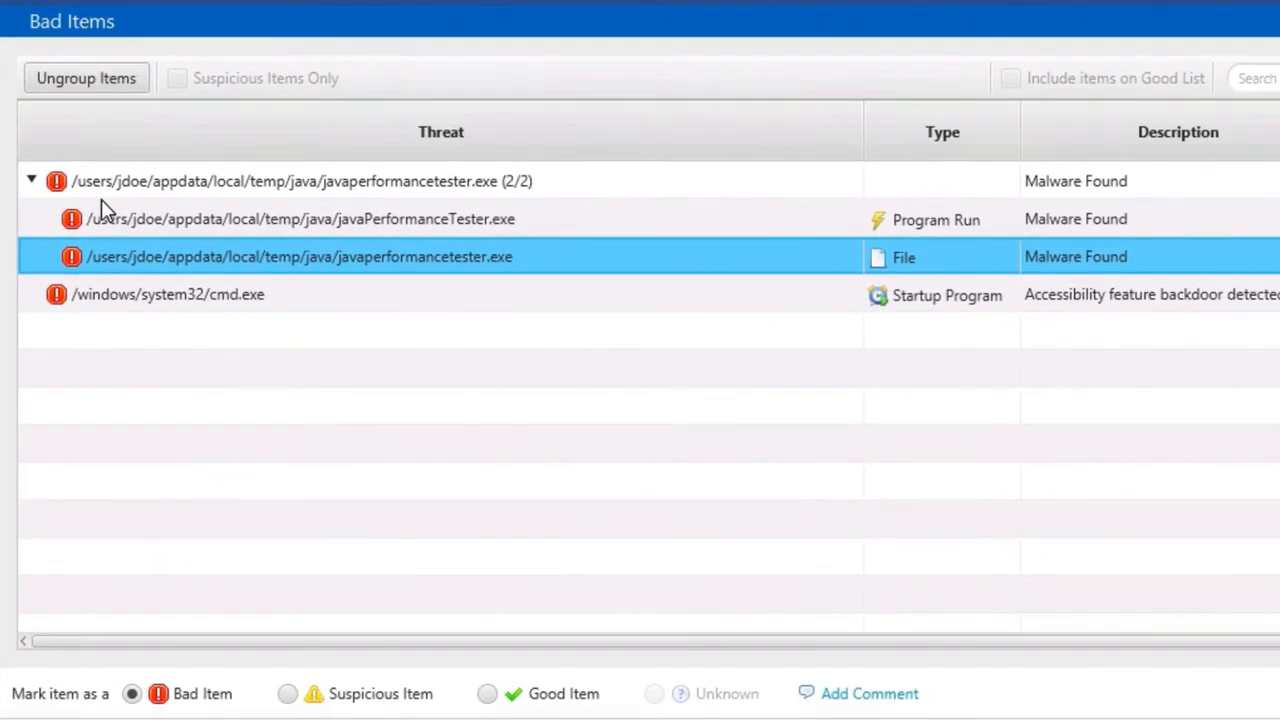
View javaPerformanceTester.exe in its java folder and inspect neighbouring HR.zip and JavaUpdater.exe
right_click(276, 261)
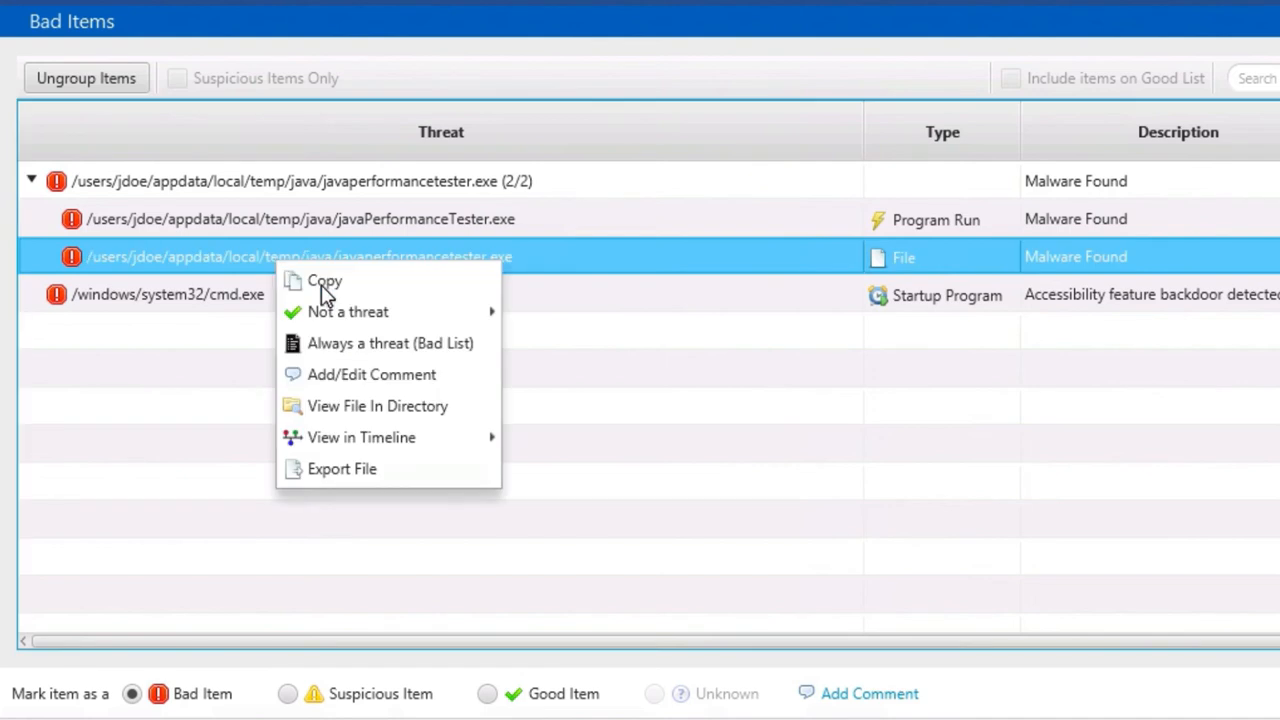
click(420, 410)
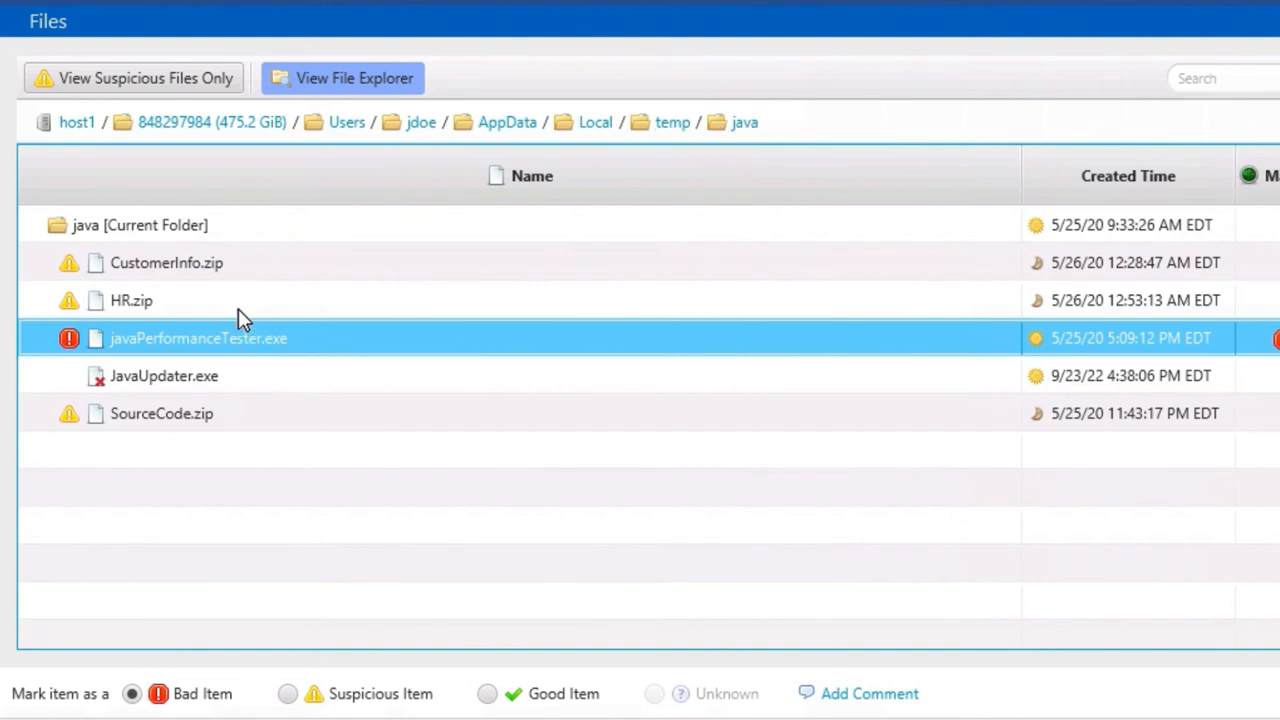
click(152, 302)
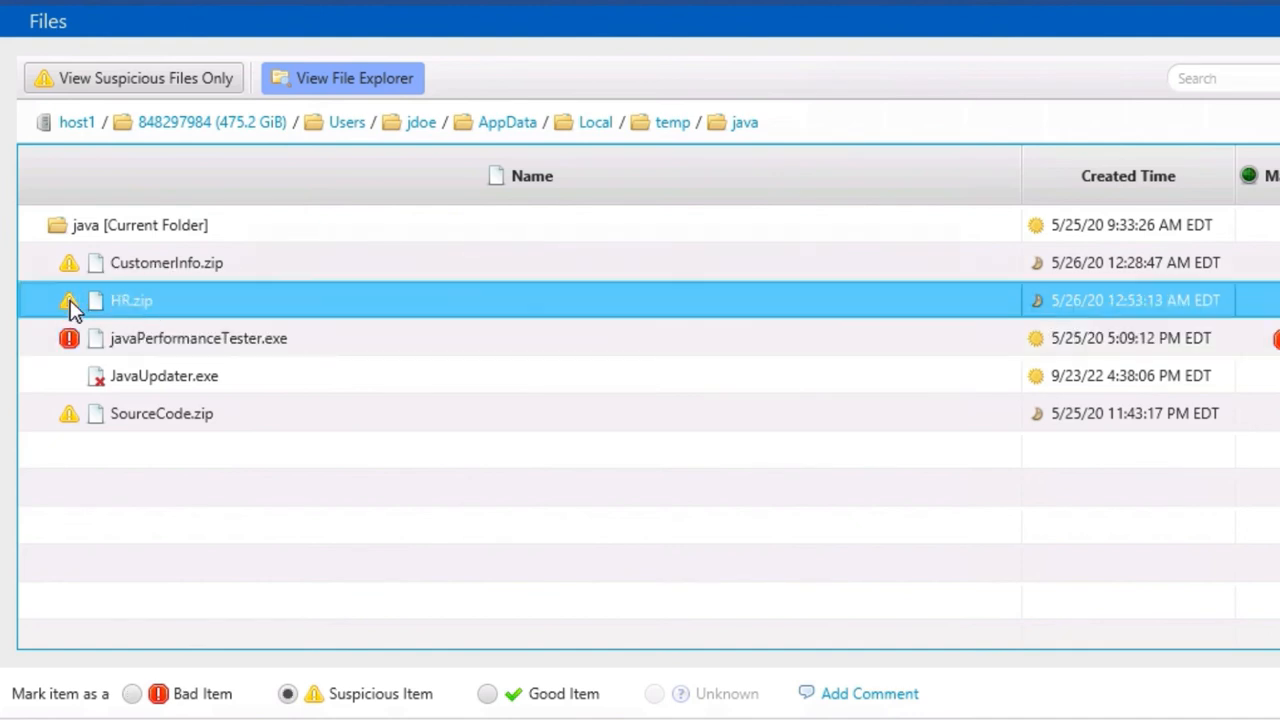
click(230, 389)
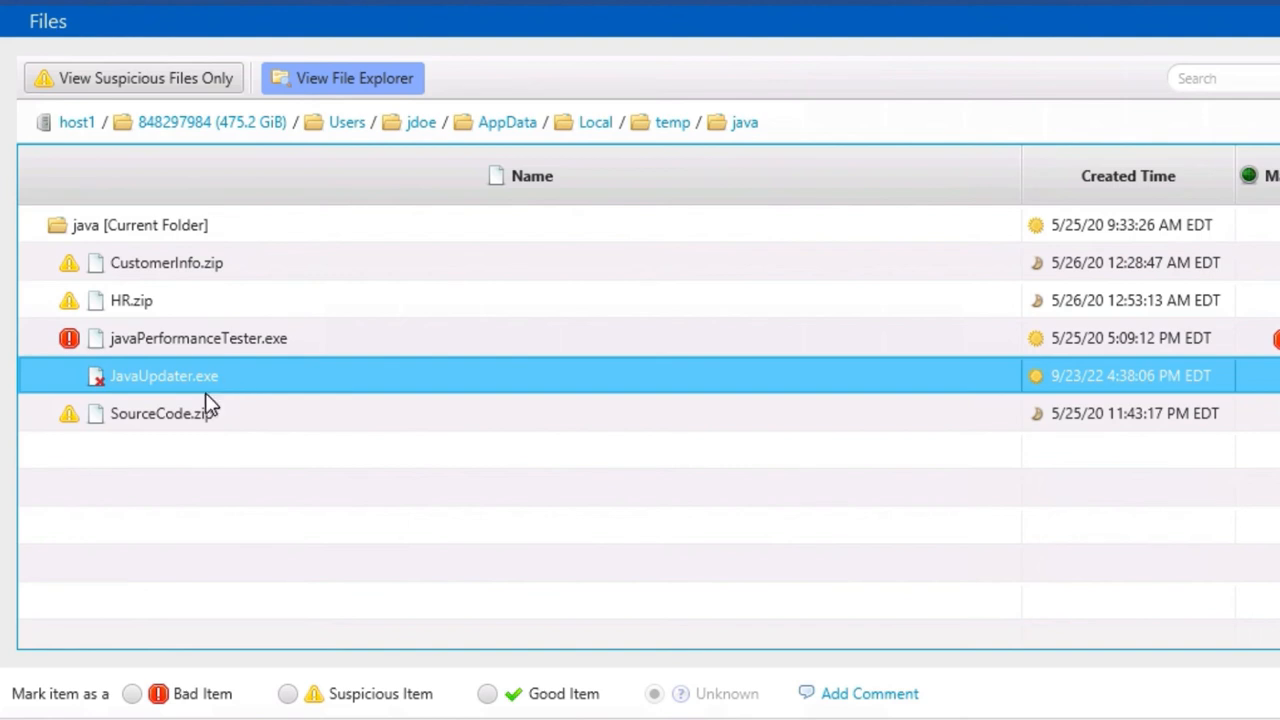
mouse_move(214, 418)
Open javaperformancetester.exe's 5:09:12 PM creation in the Timeline and scroll back to earlier events
click(665, 128)
click(592, 124)
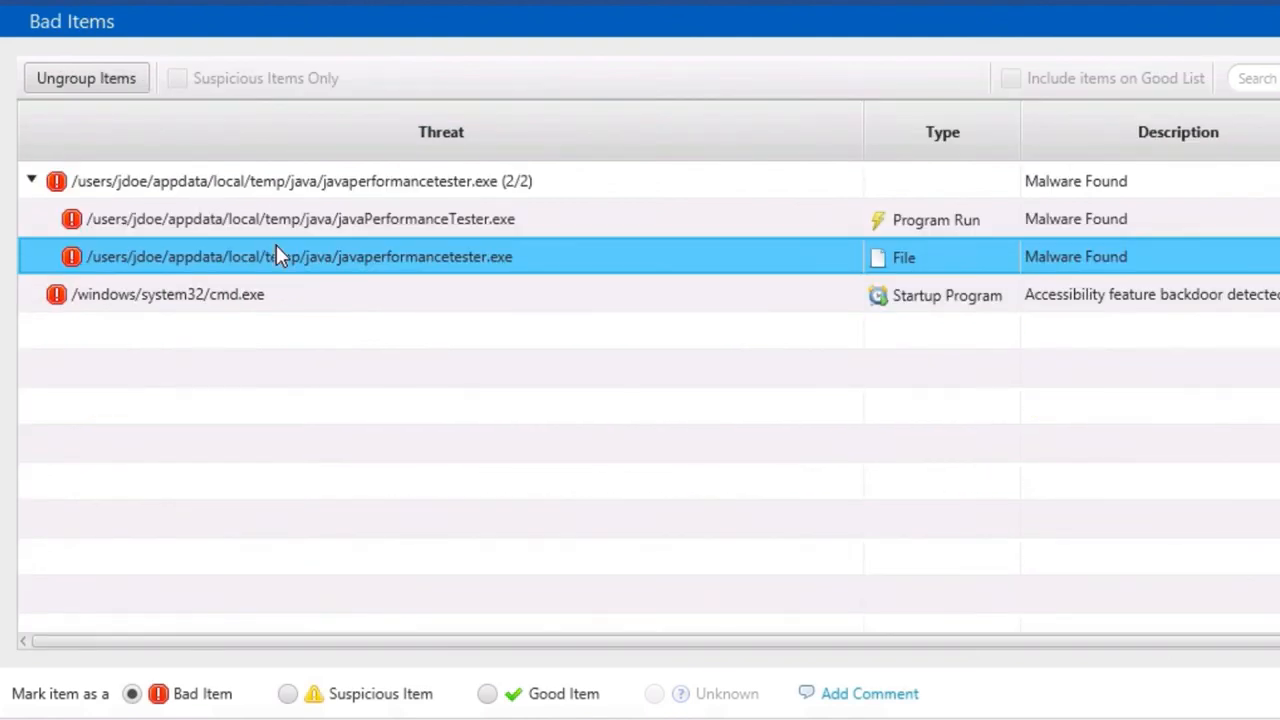
right_click(334, 264)
mouse_move(470, 431)
click(595, 440)
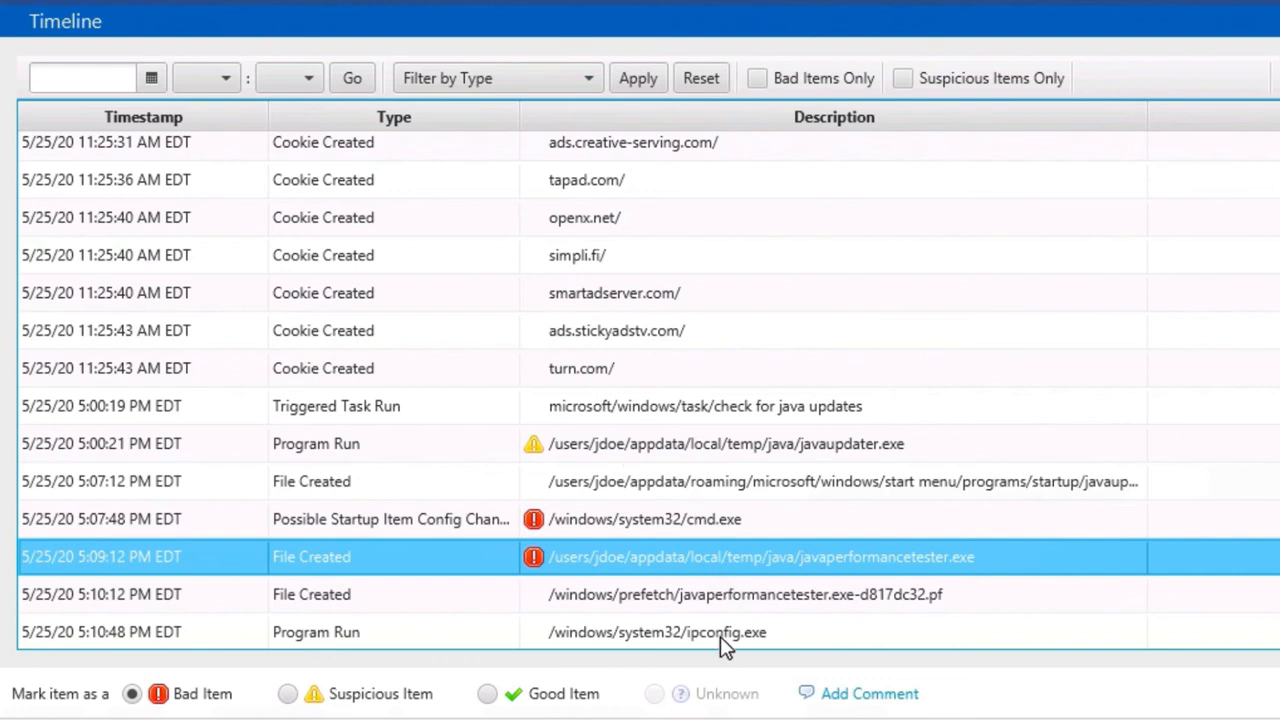
scroll(715, 634, down, 1)
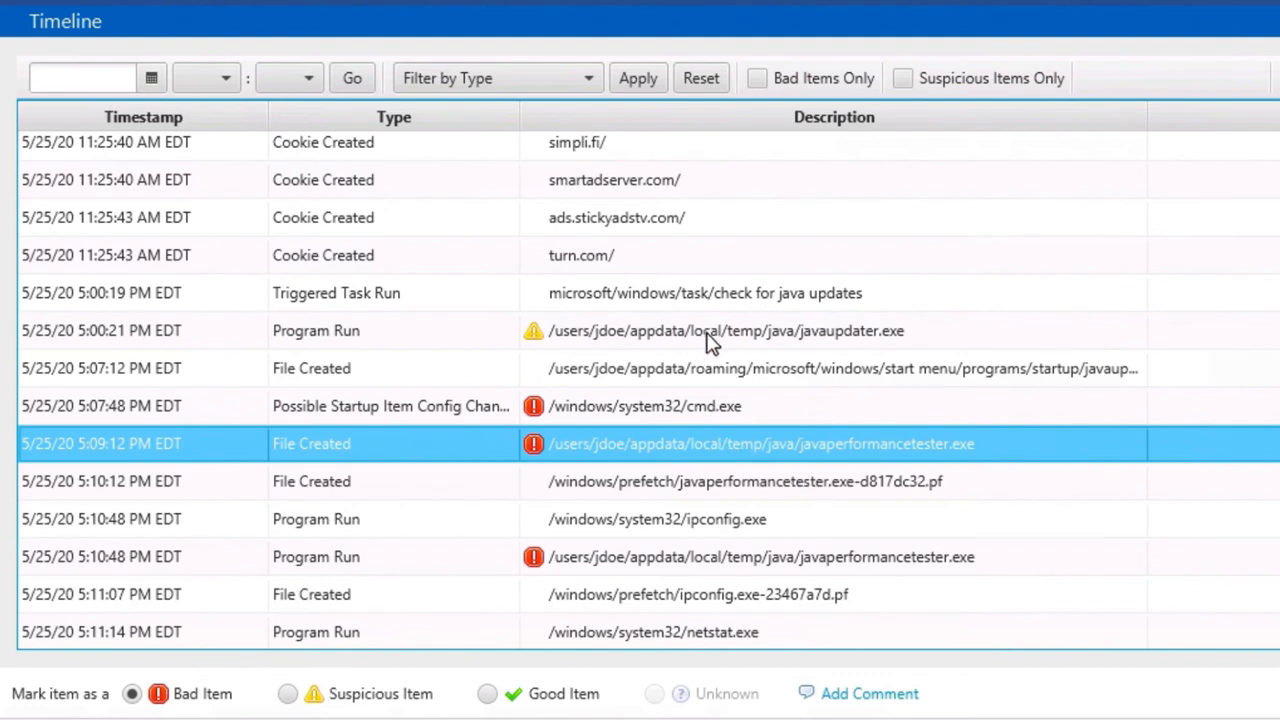
scroll(704, 320, up, 6)
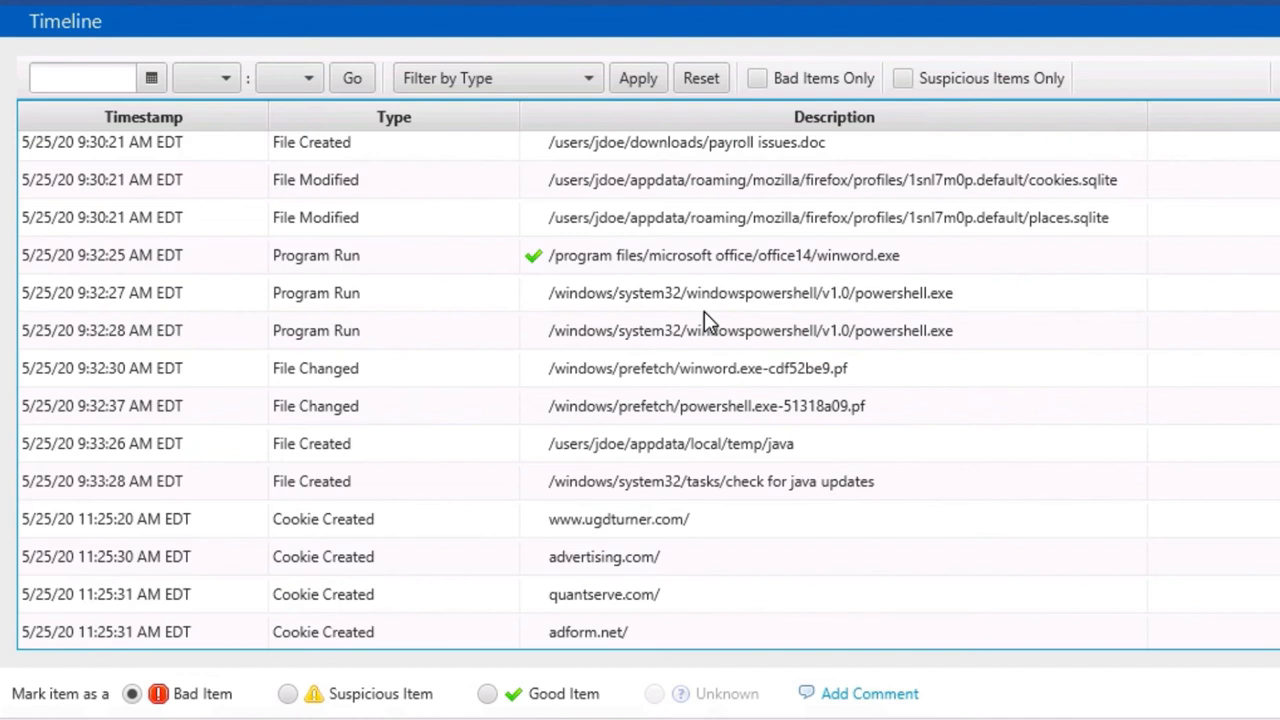
click(706, 306)
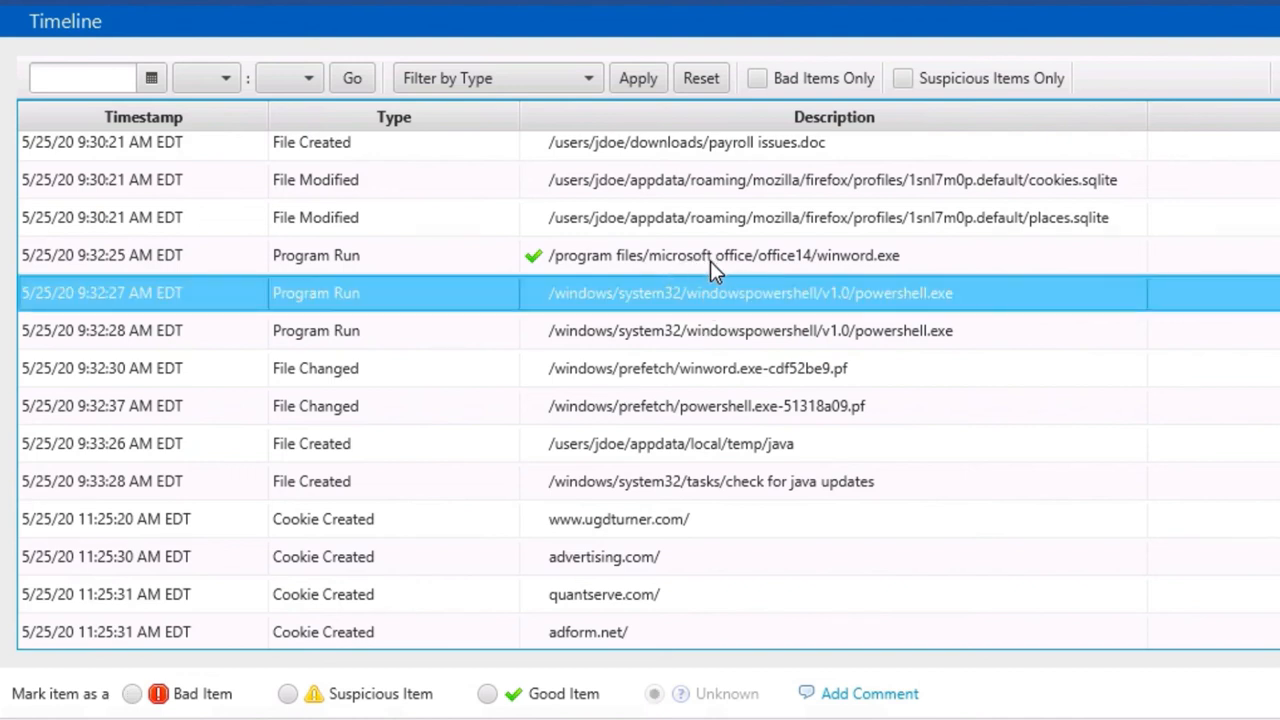
click(710, 258)
scroll(710, 258, up, 1)
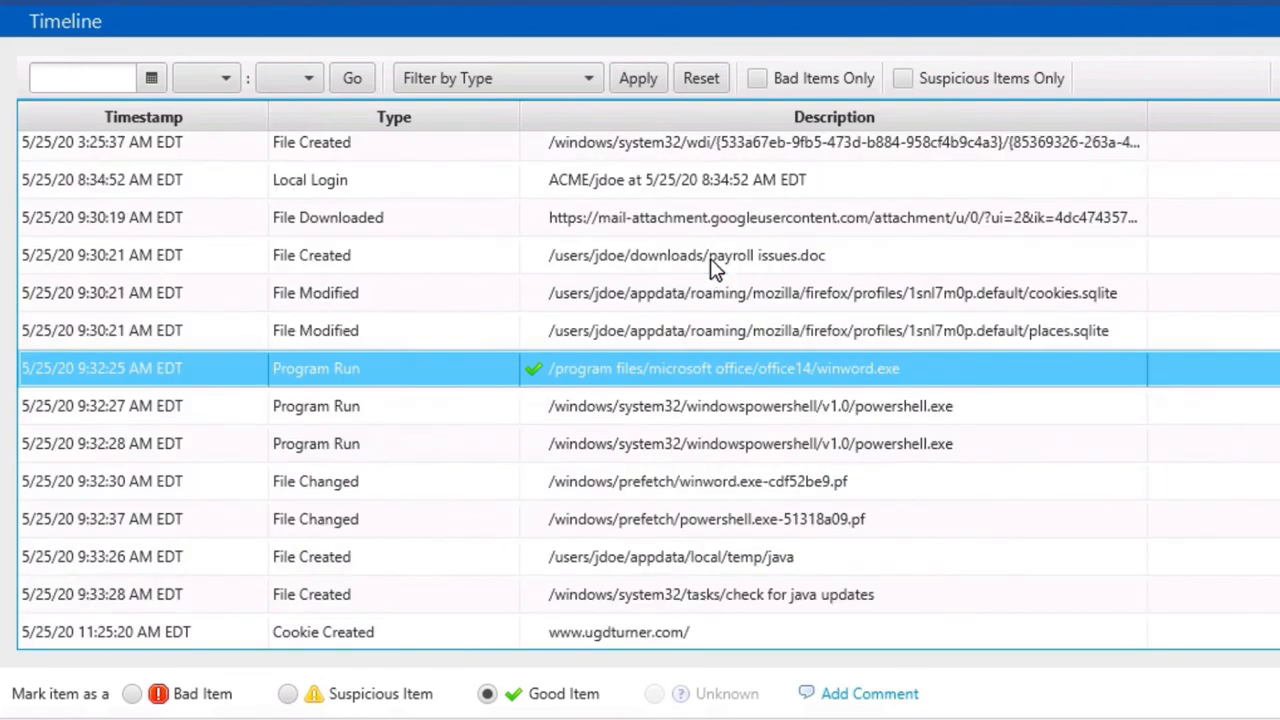
click(710, 258)
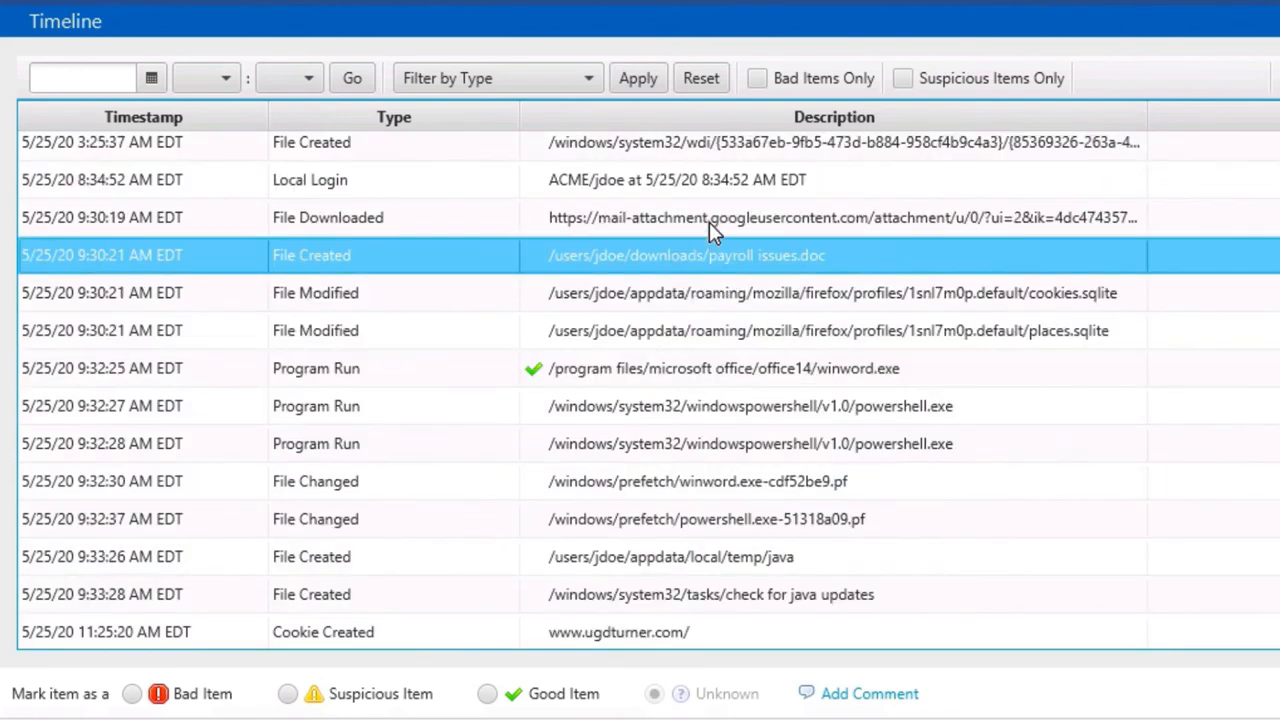
click(709, 222)
click(709, 190)
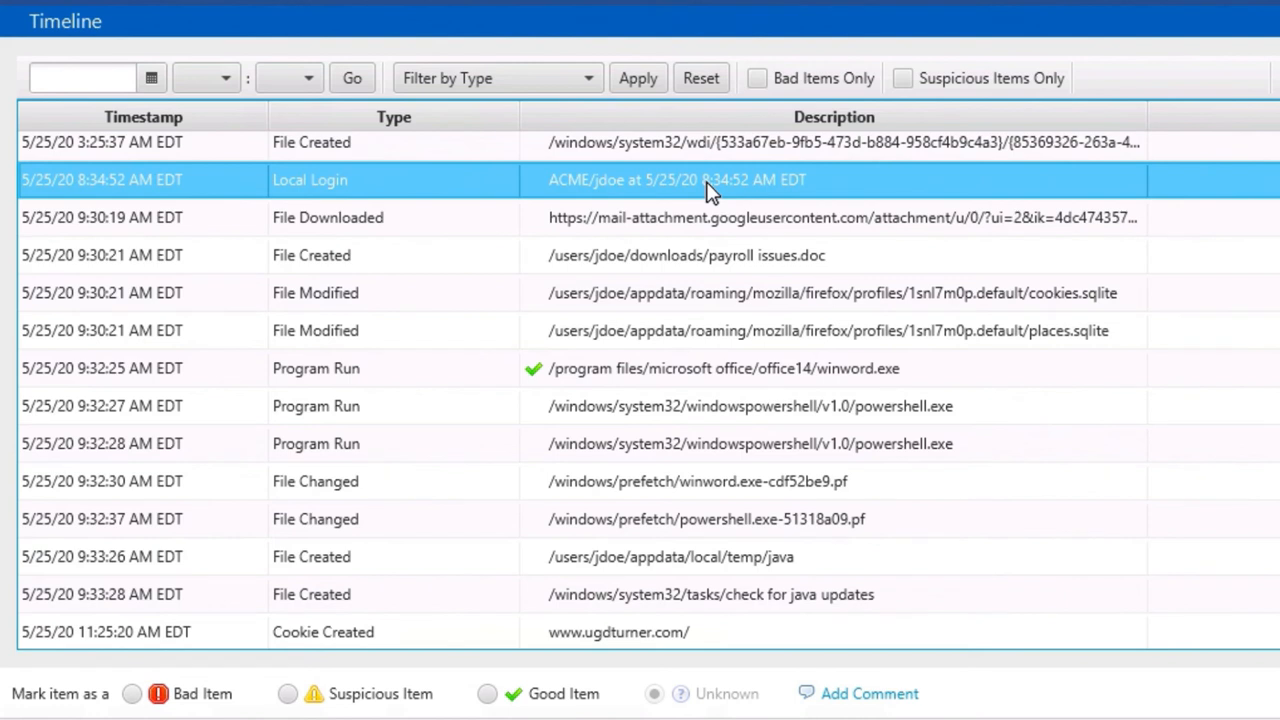
click(703, 262)
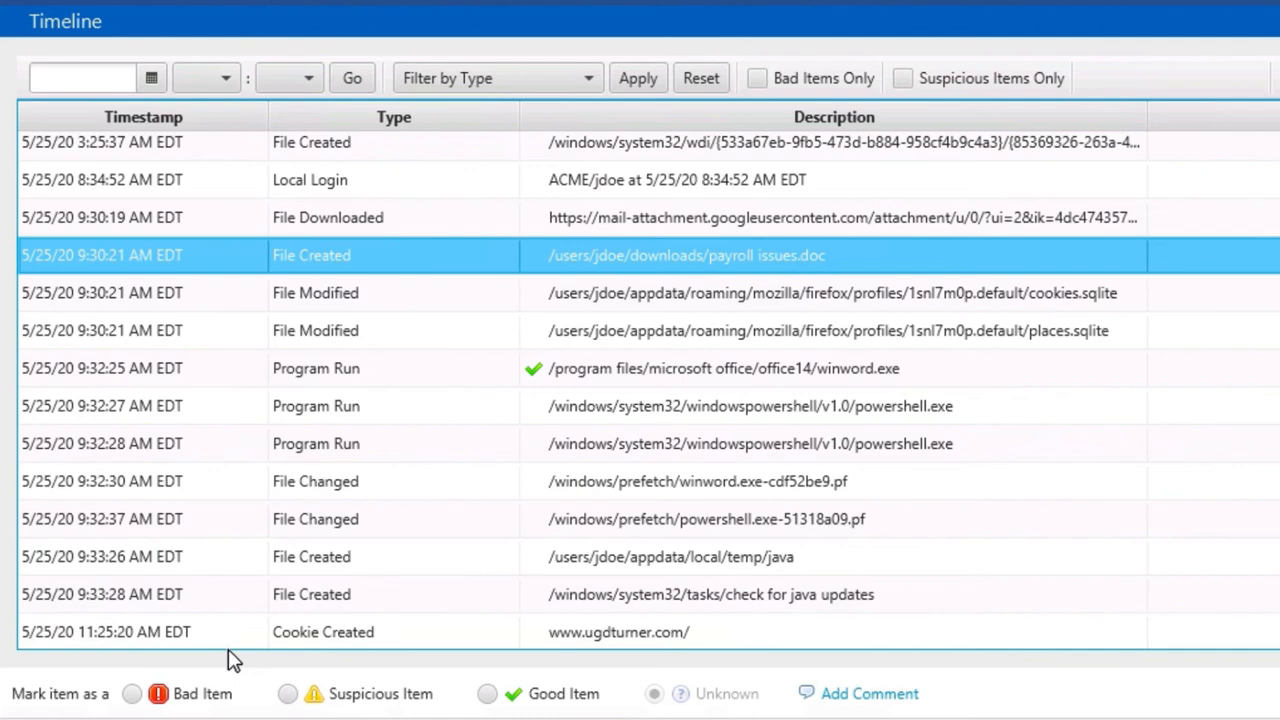
Mark payroll issues.doc and its related download URL as Suspicious
click(287, 694)
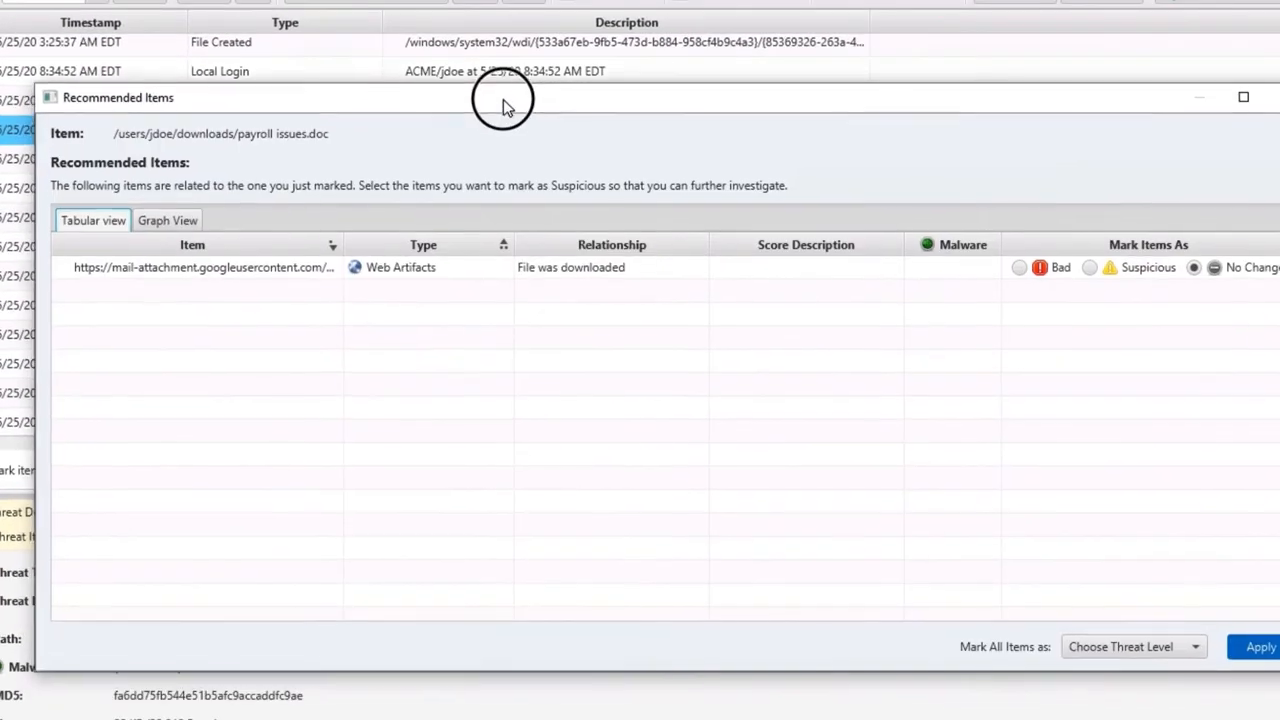
drag(502, 108, 475, 60)
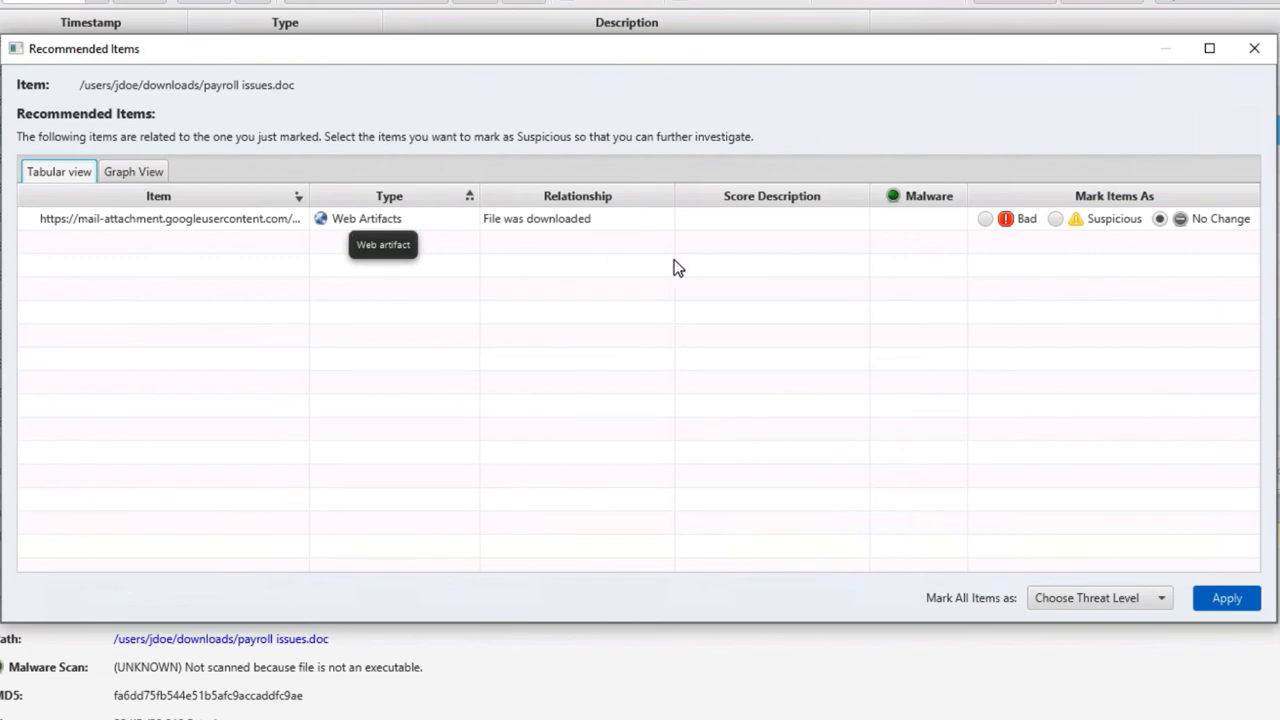
click(1055, 220)
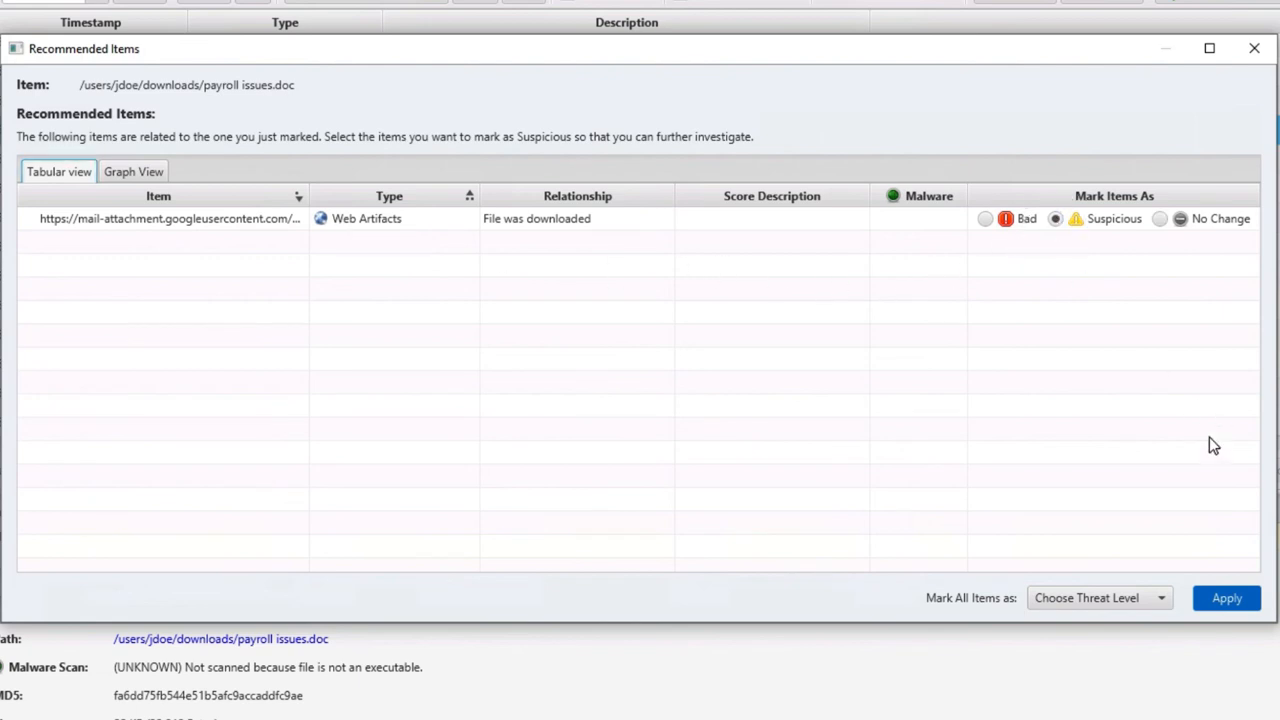
click(1229, 600)
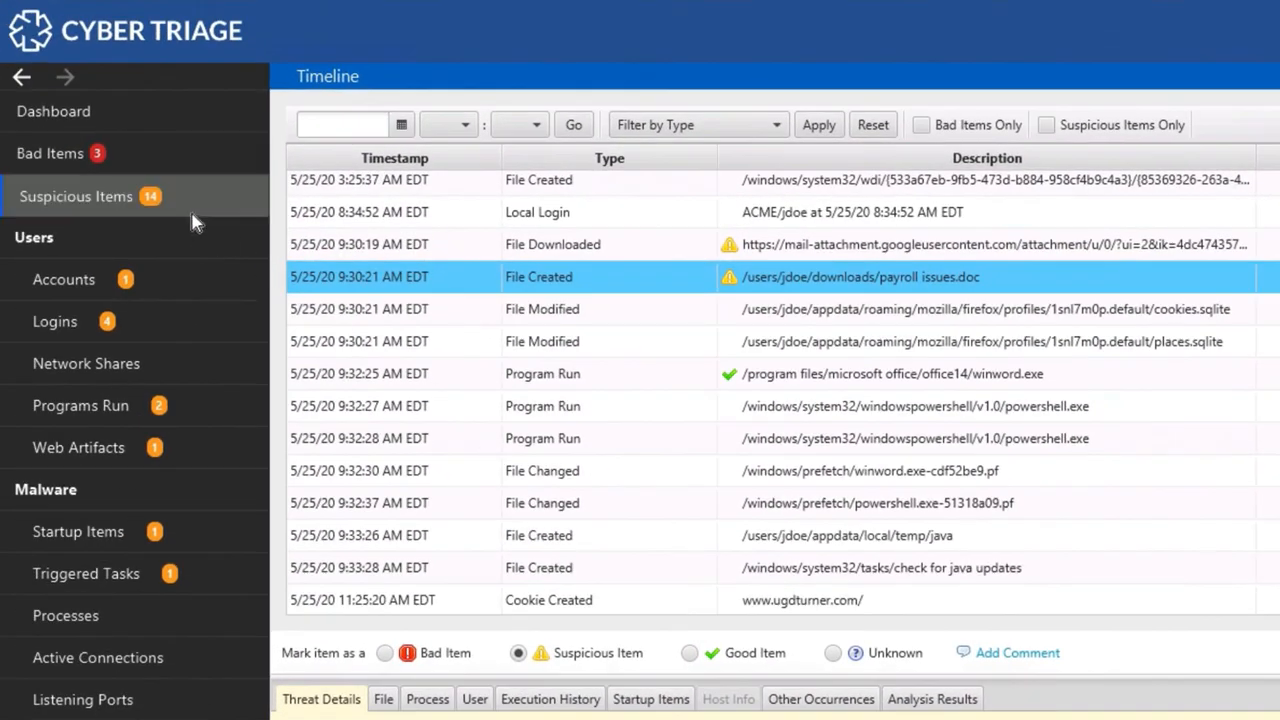
Rate payroll issues.doc as Bad, keeping its URL and user account Suspicious
click(209, 218)
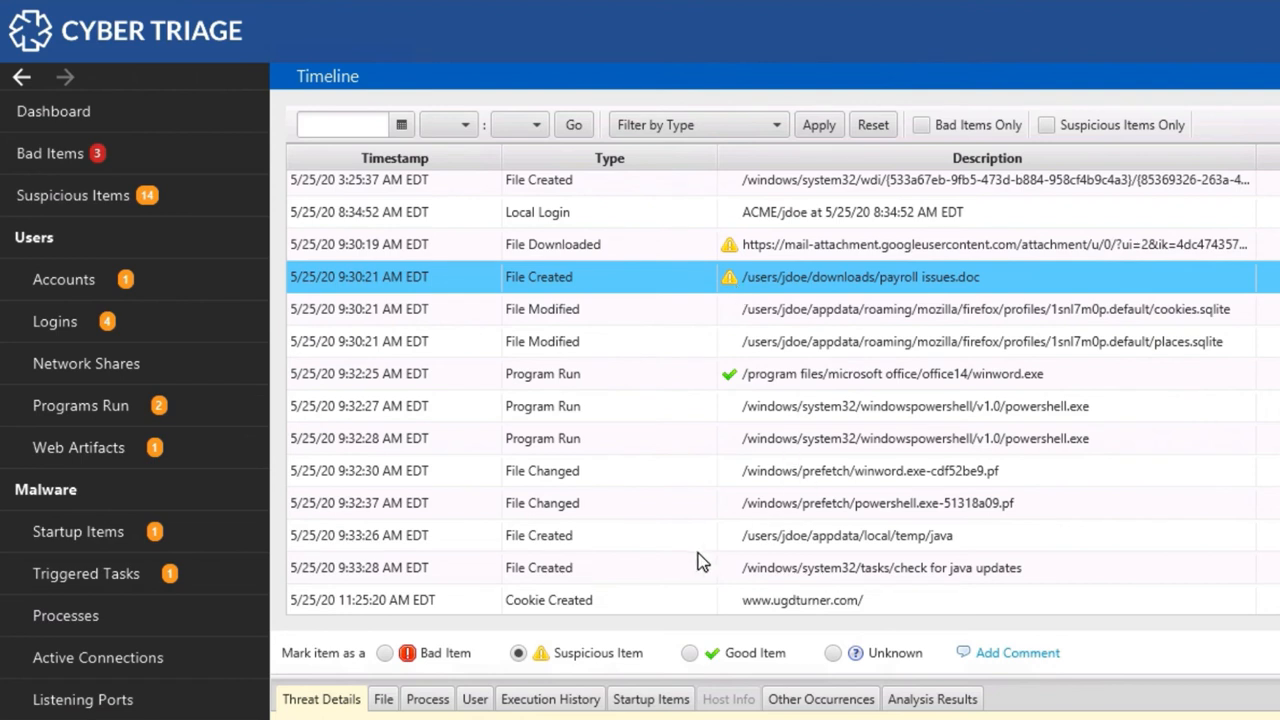
click(385, 653)
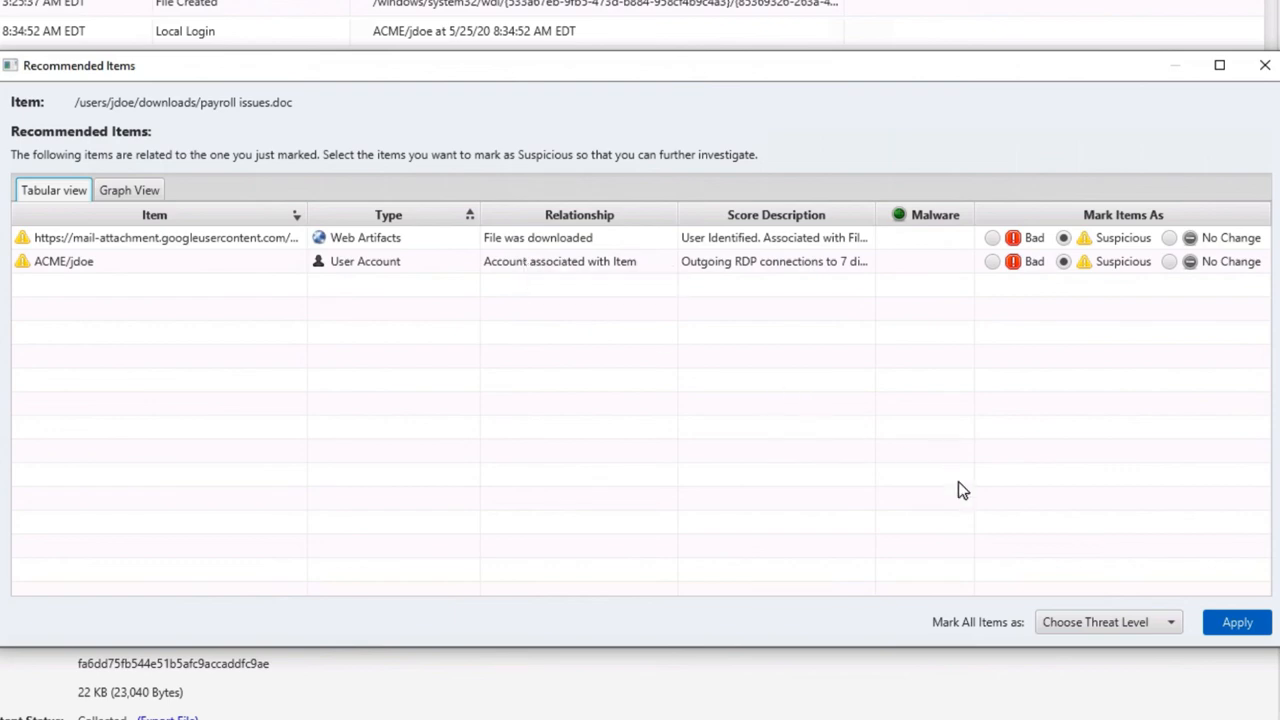
click(1237, 622)
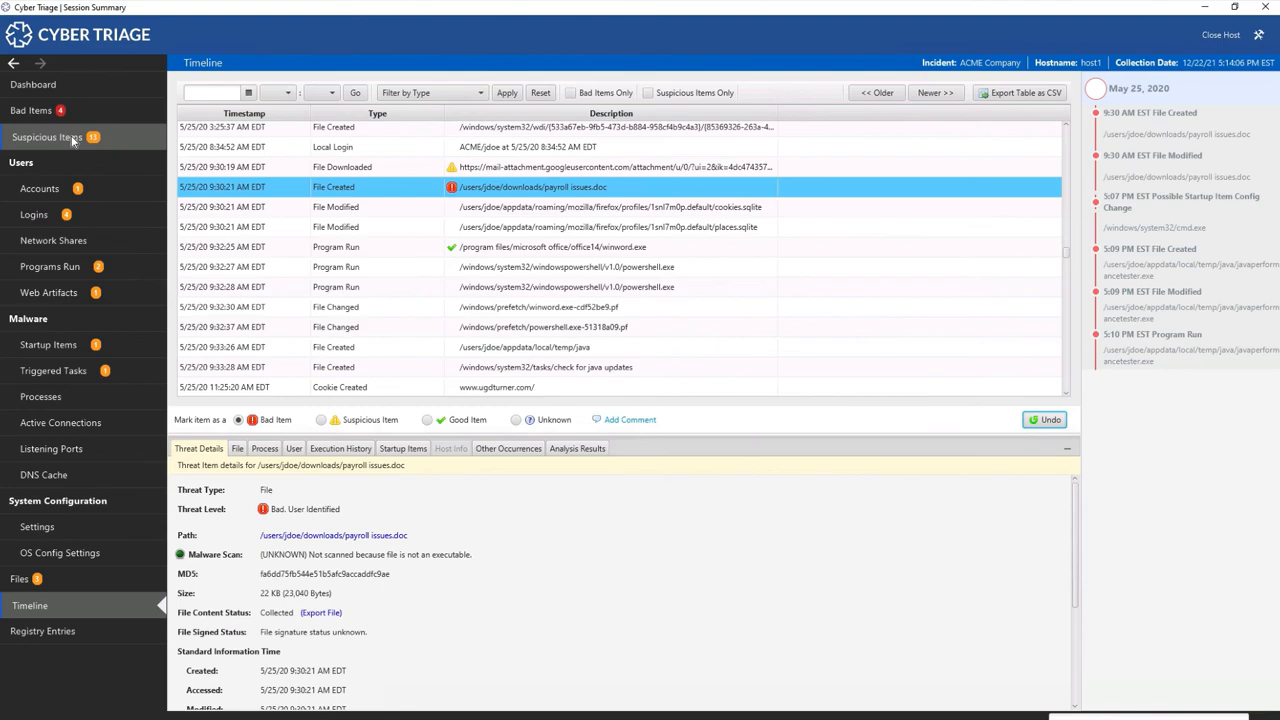
Browse the Suspicious Items list: mail-attachment URL, encrypted zips, JavaUpdater.exe, remote desktop logins
click(47, 137)
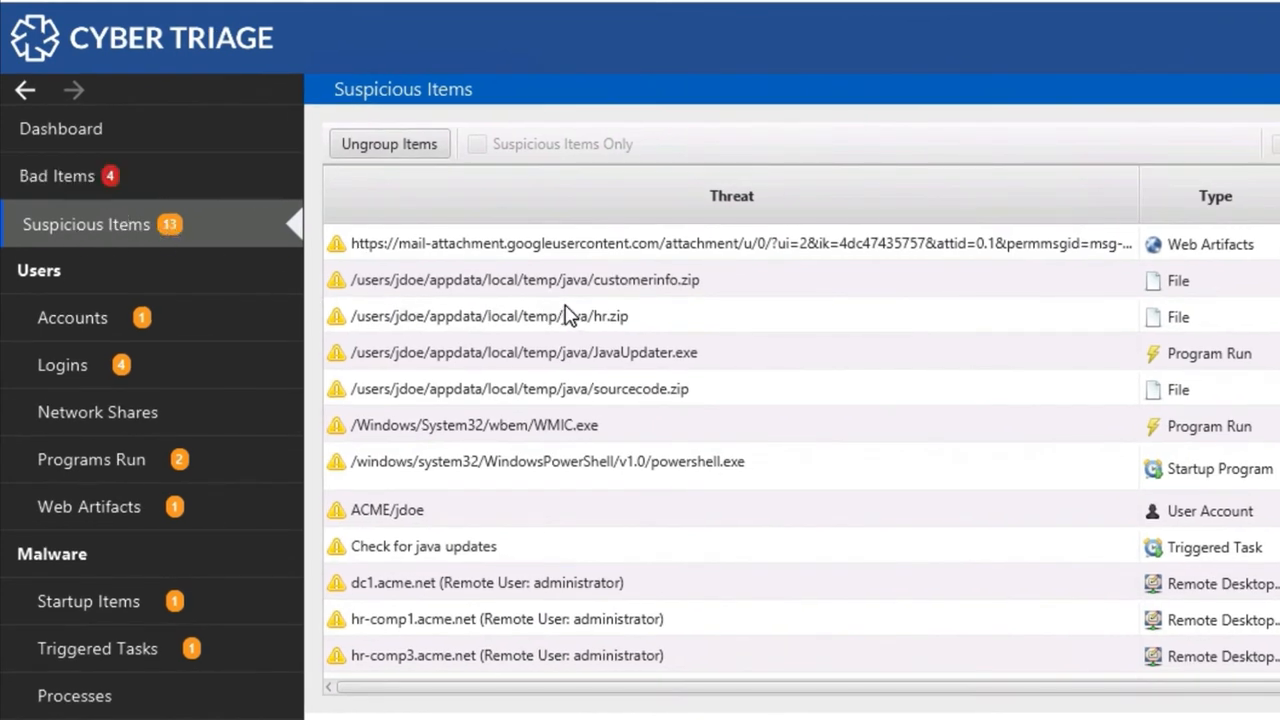
scroll(686, 352, down, 1)
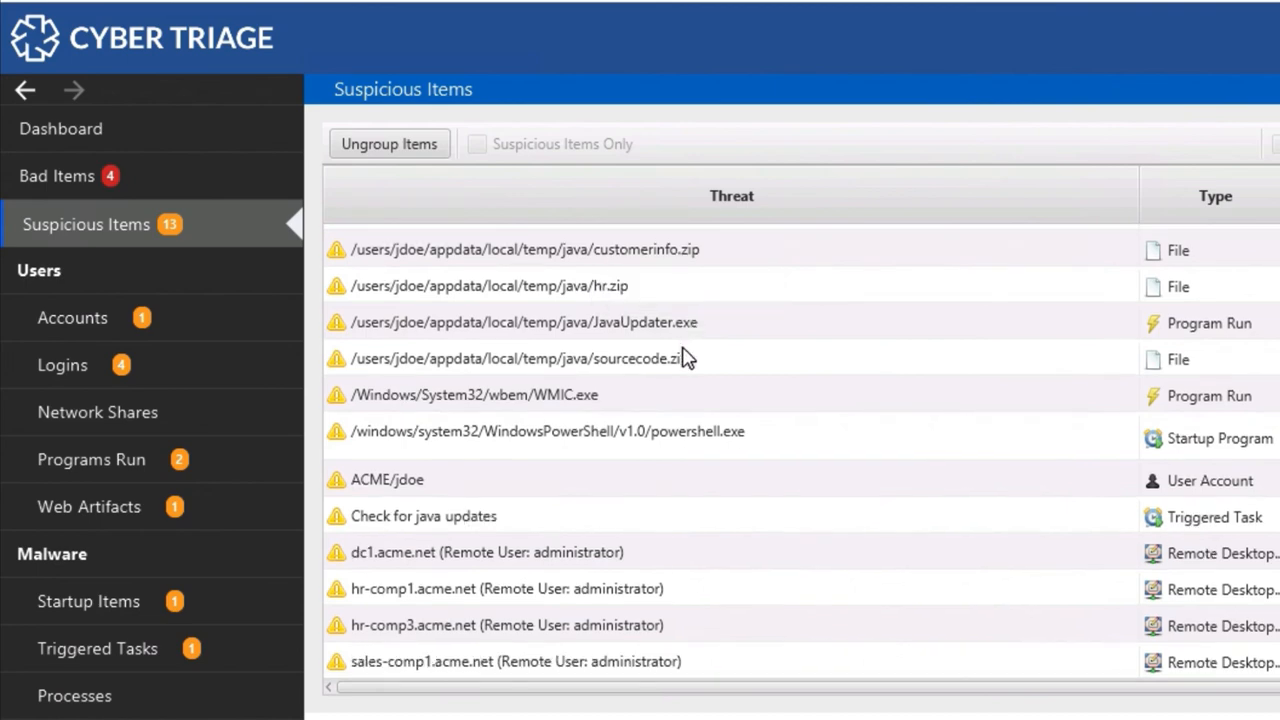
scroll(686, 358, up, 1)
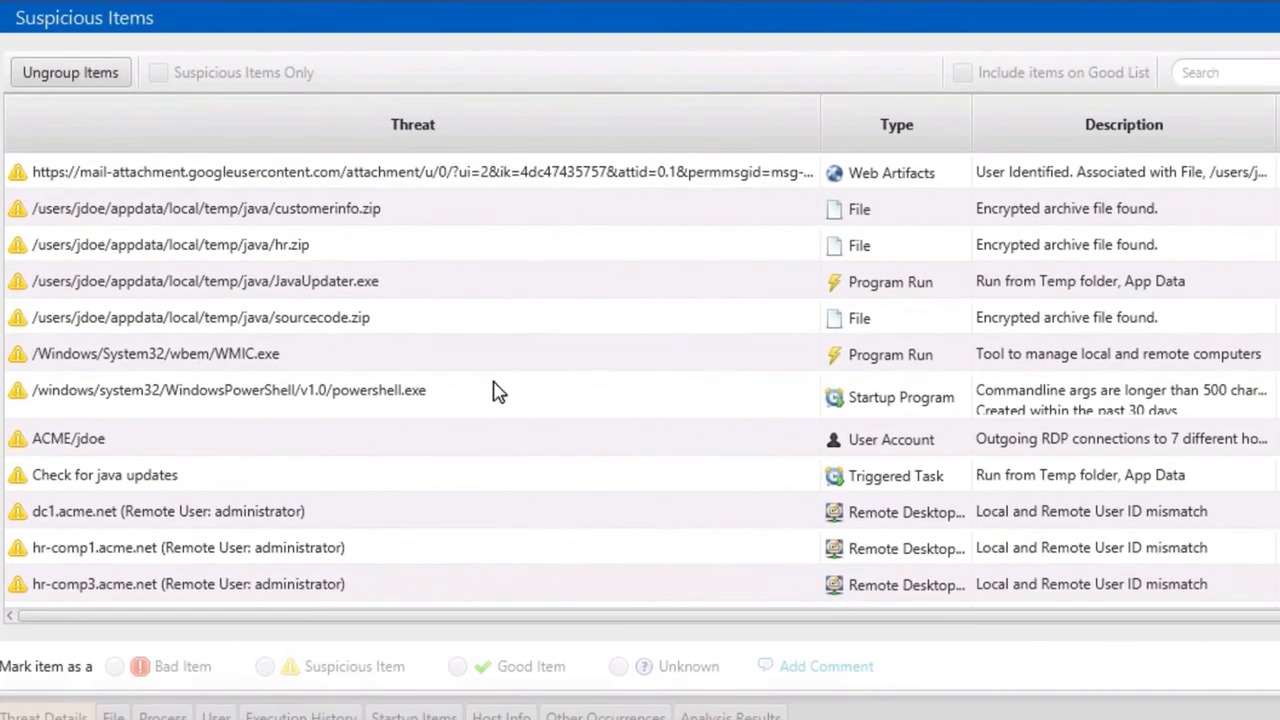
mouse_move(493, 390)
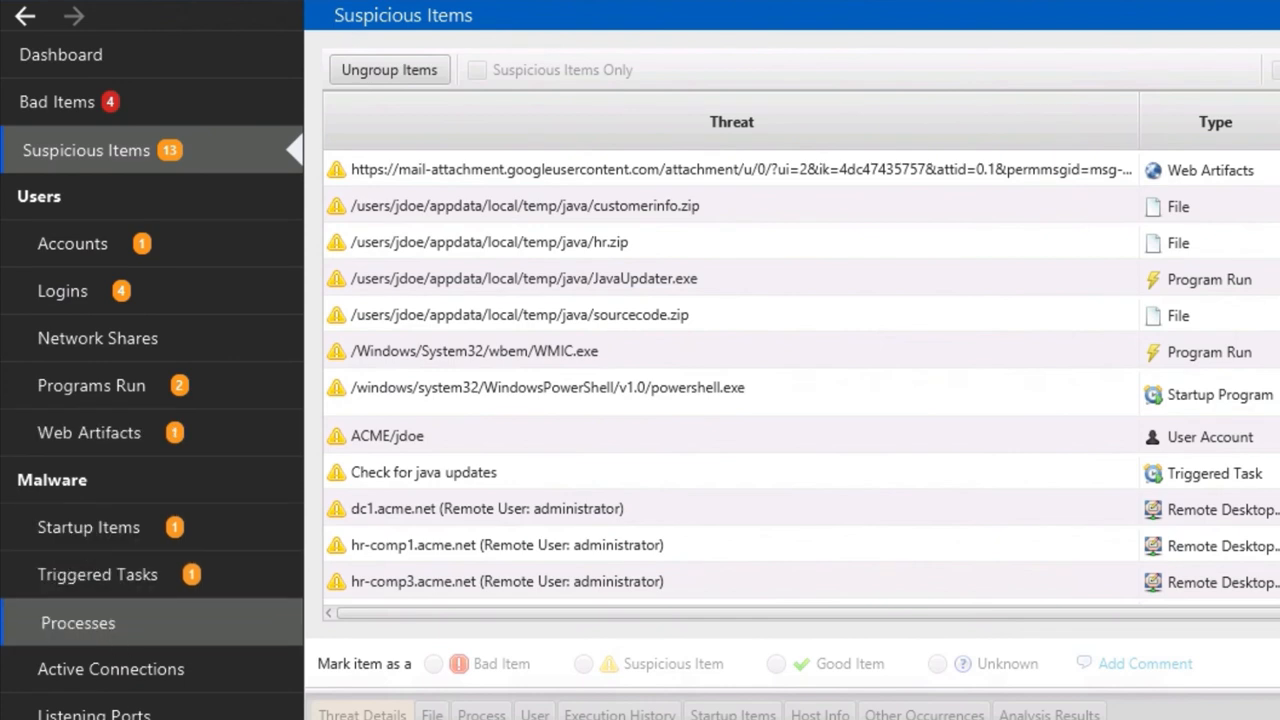
From the Accounts list, select the flagged ACME domain account to see its RDP threat details
click(103, 243)
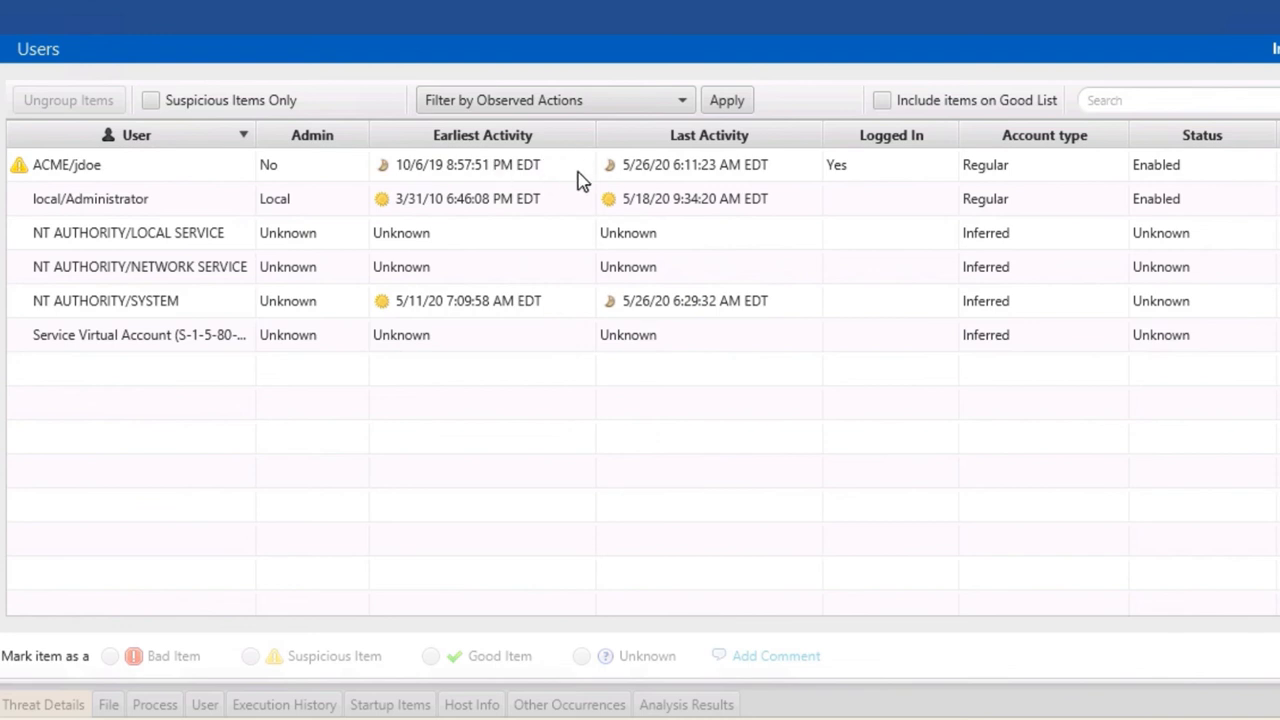
click(183, 173)
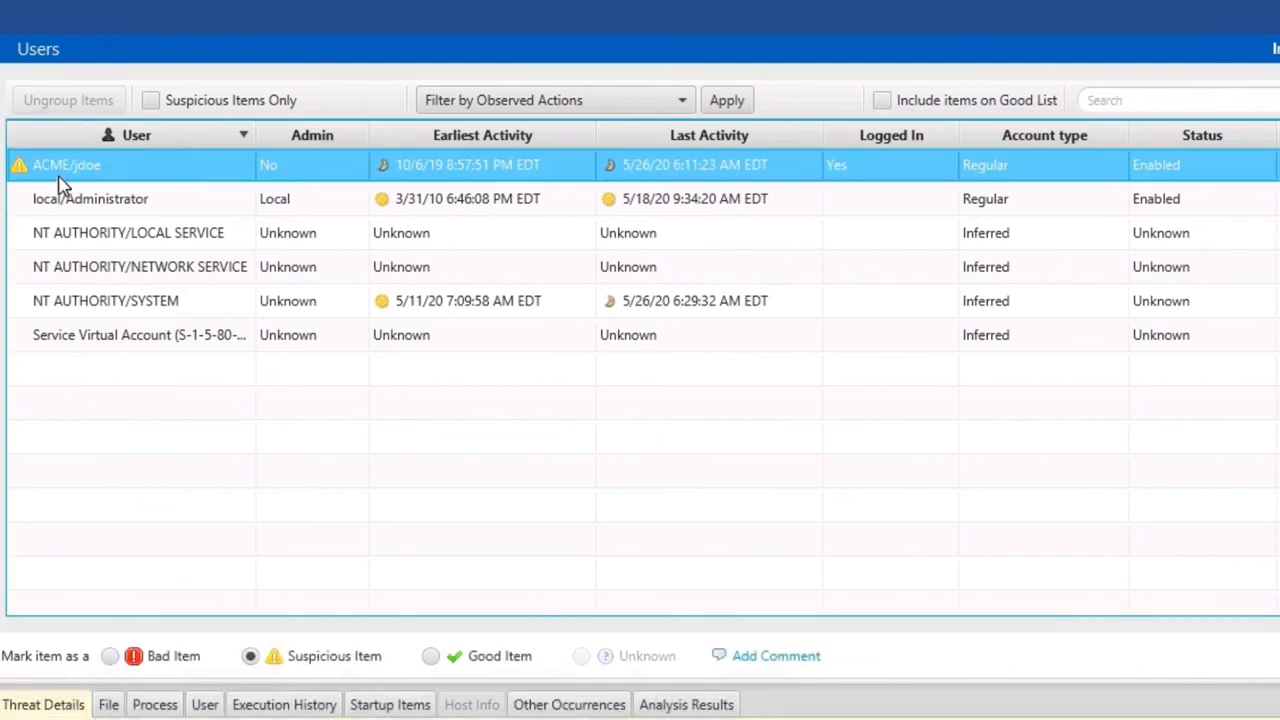
mouse_move(23, 172)
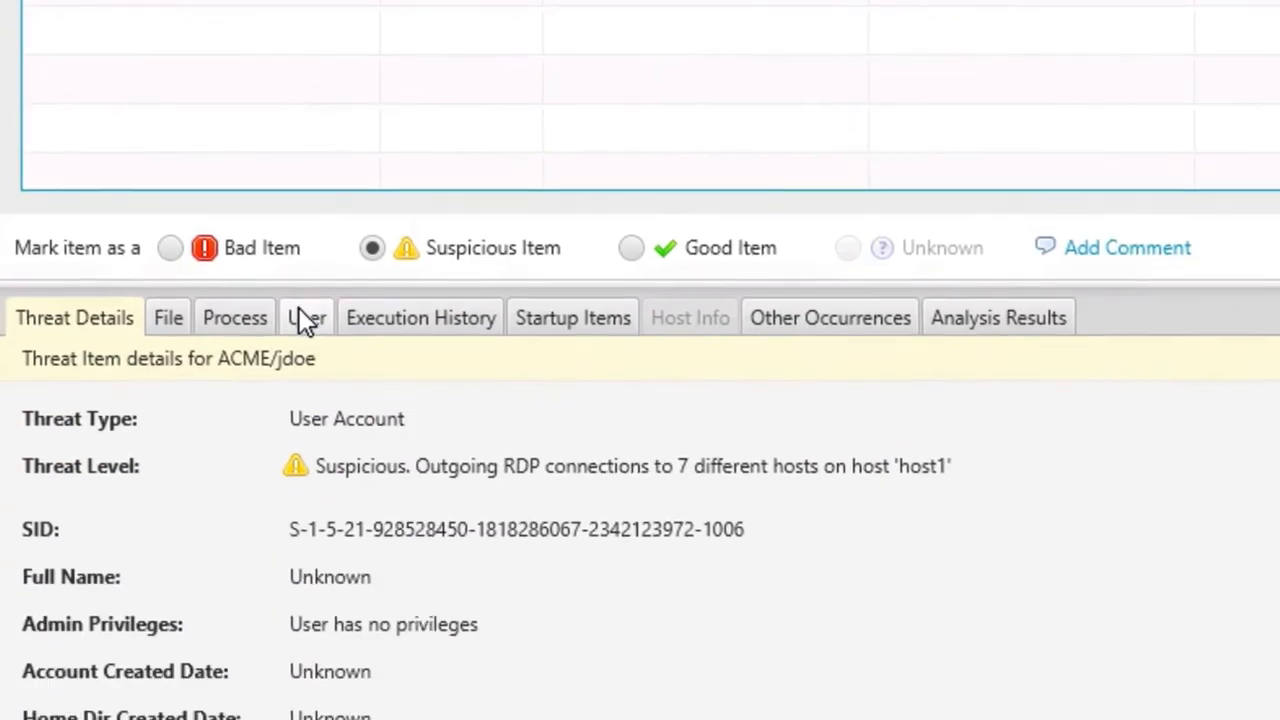
Review the account's user info and outbound remote login events, then mark it as Good
click(307, 318)
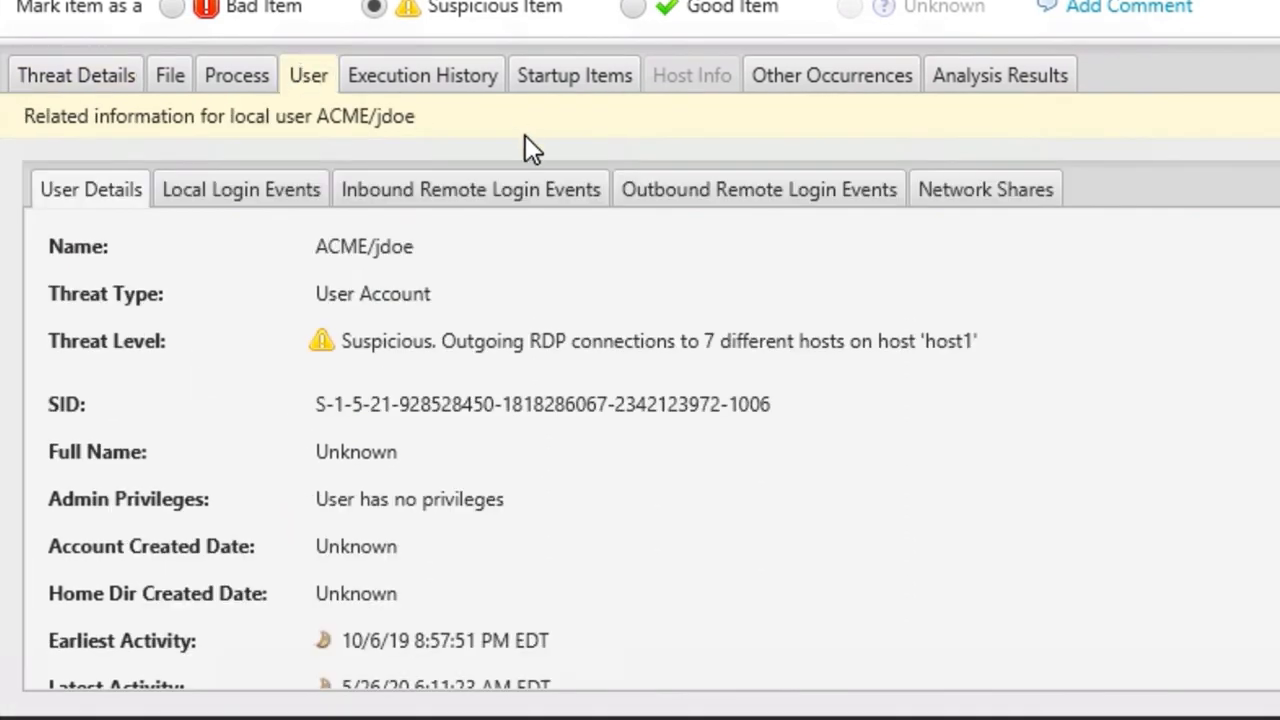
click(756, 210)
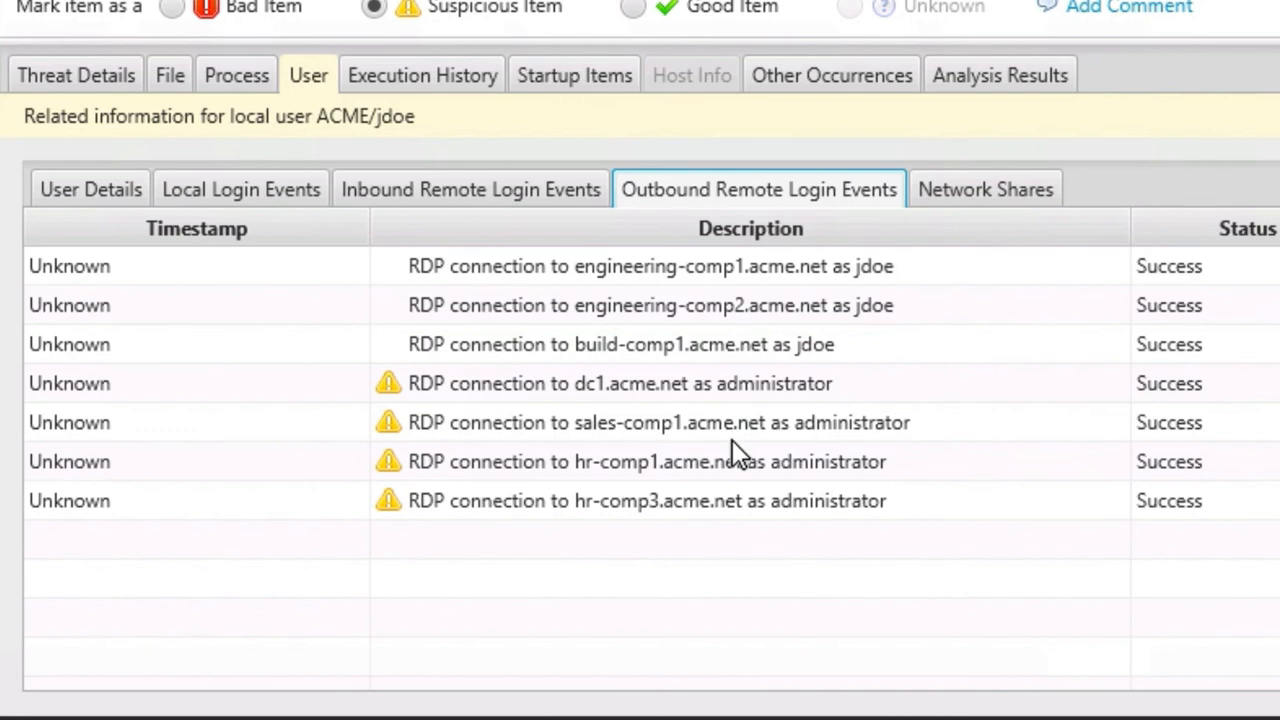
mouse_move(732, 442)
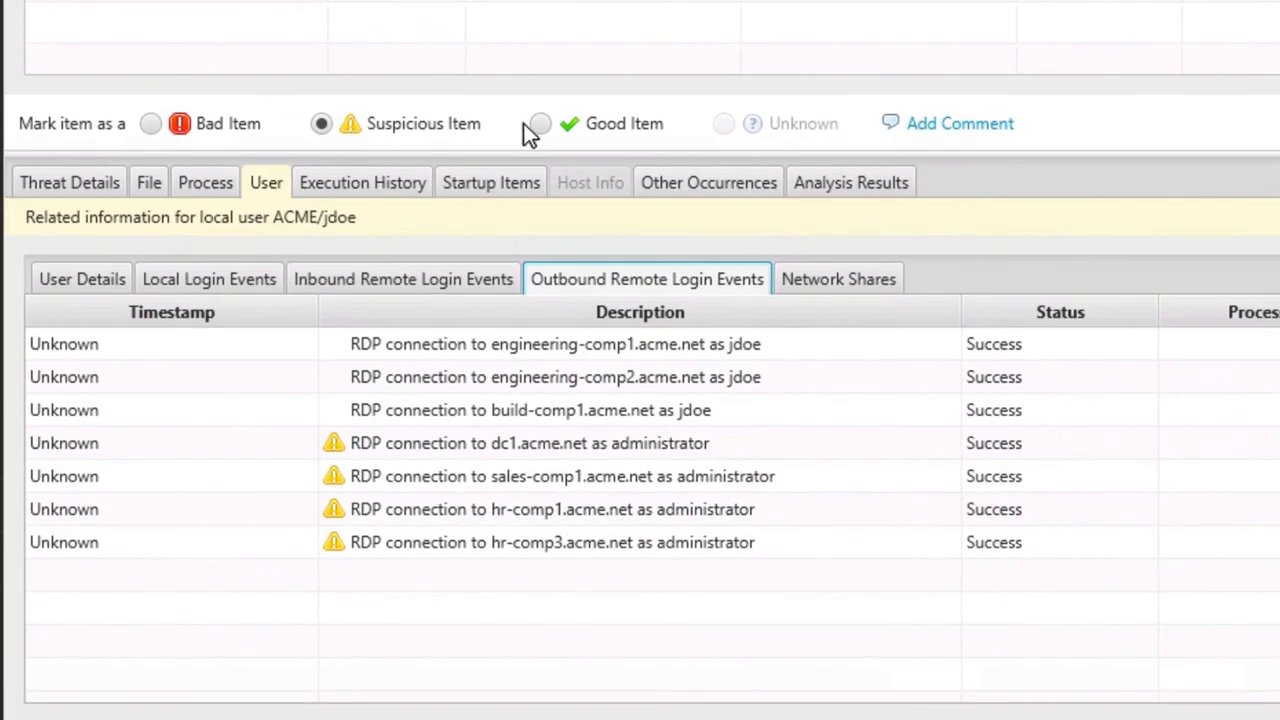
click(547, 123)
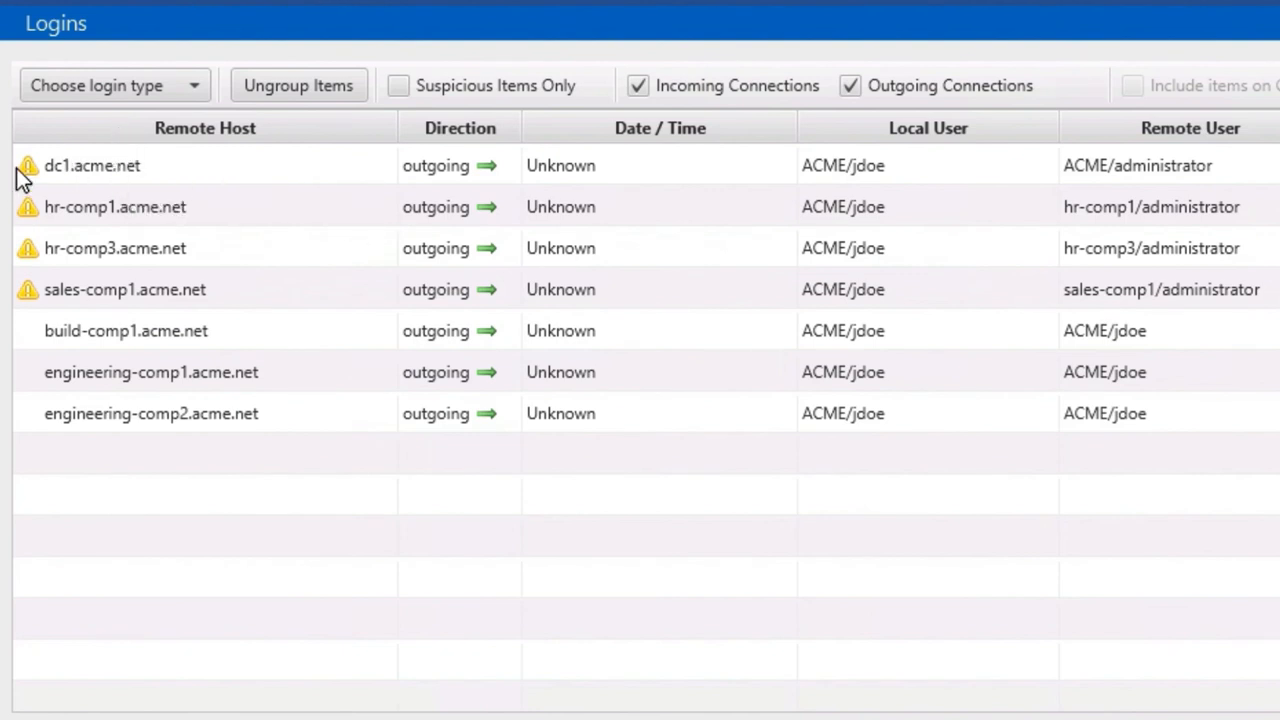
Open the Programs Run list for host1 from the Users sidebar section
mouse_move(22, 176)
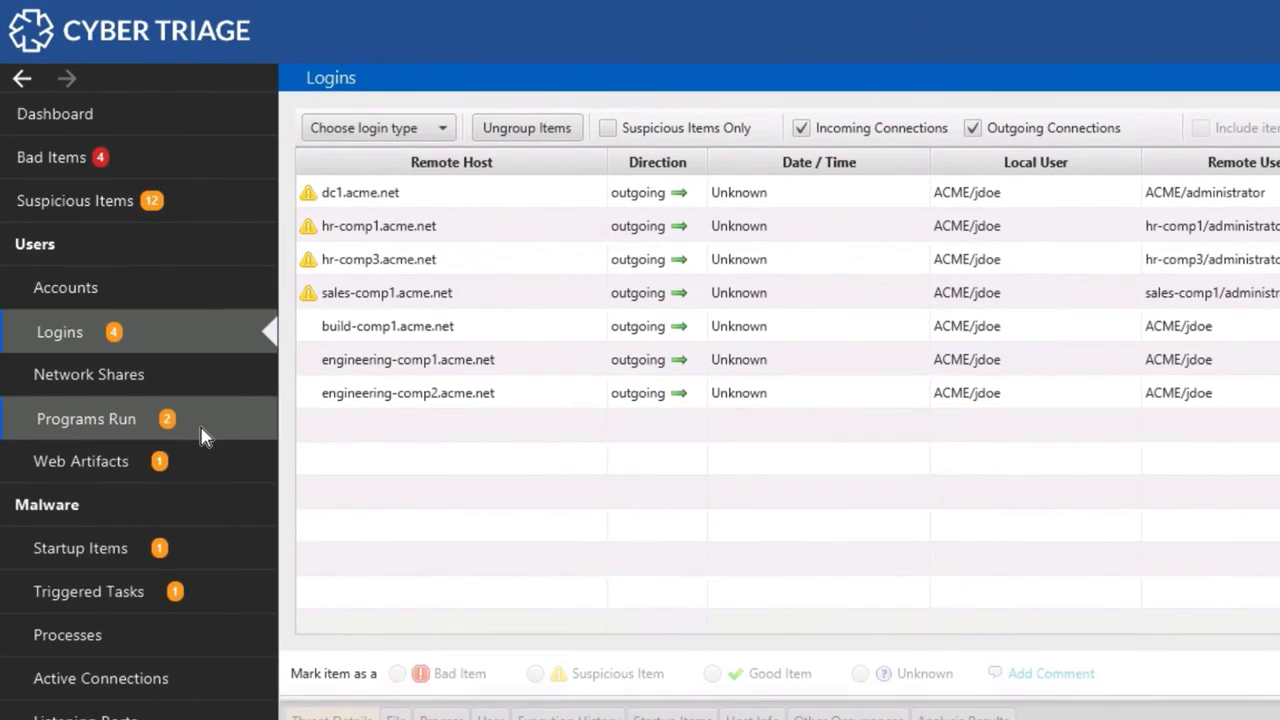
click(203, 434)
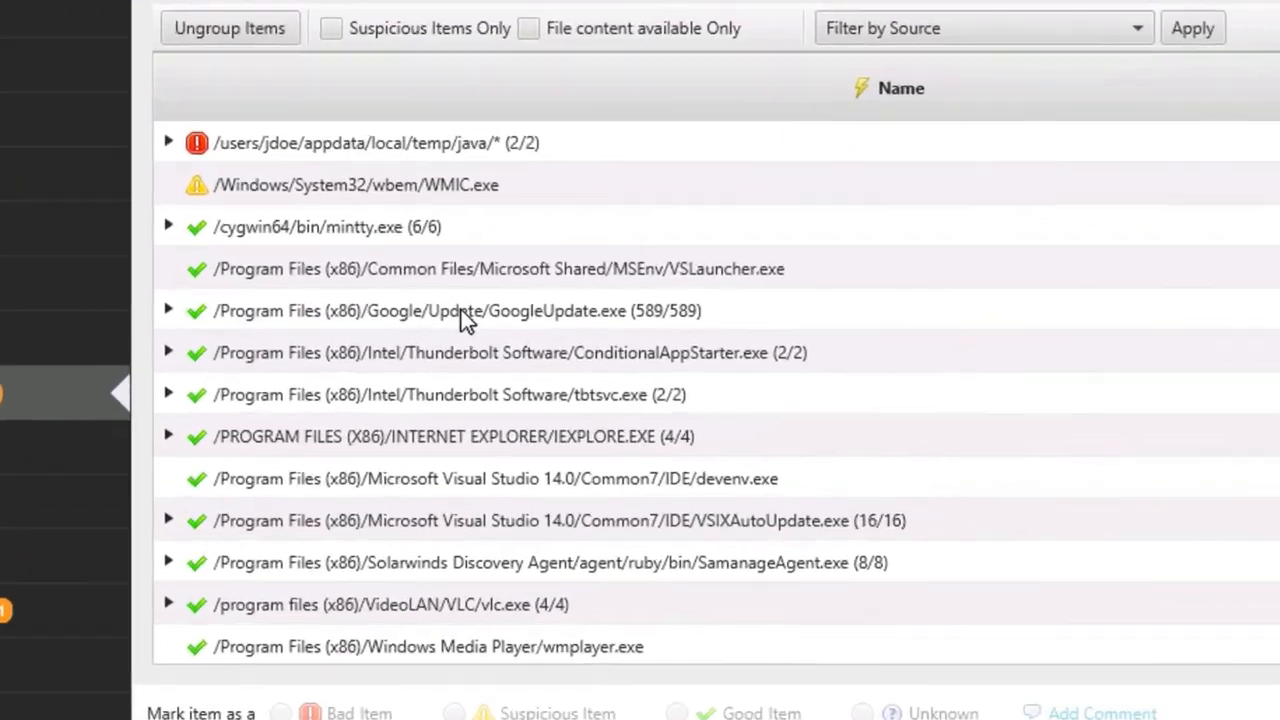
Check GoogleUpdate.exe's Not a threat options, inspect other program entries, then return to the Dashboard
right_click(543, 351)
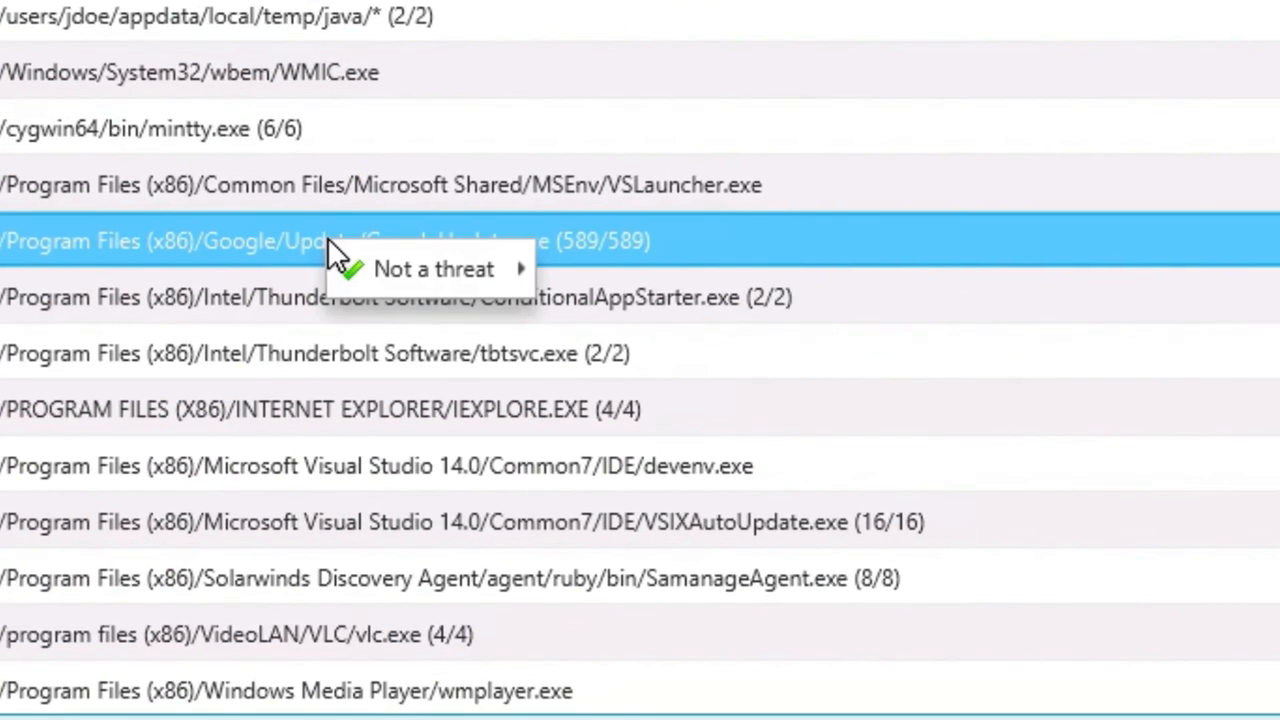
mouse_move(365, 263)
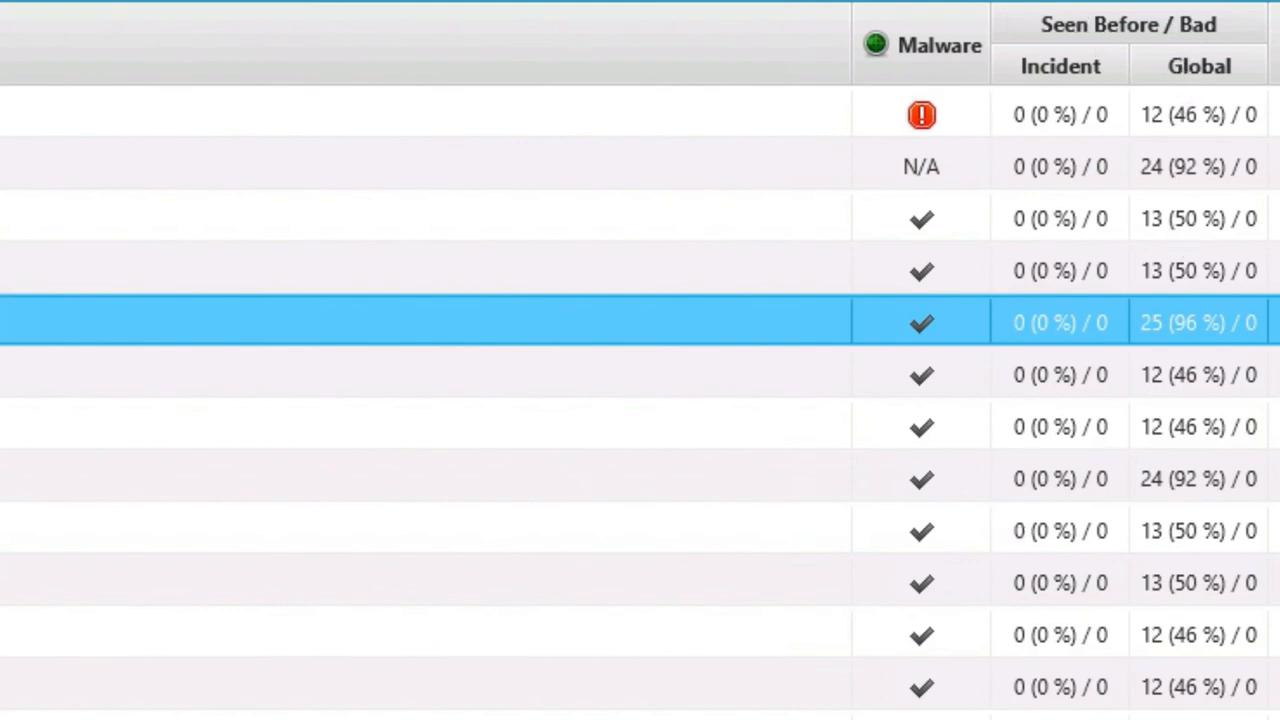
click(601, 223)
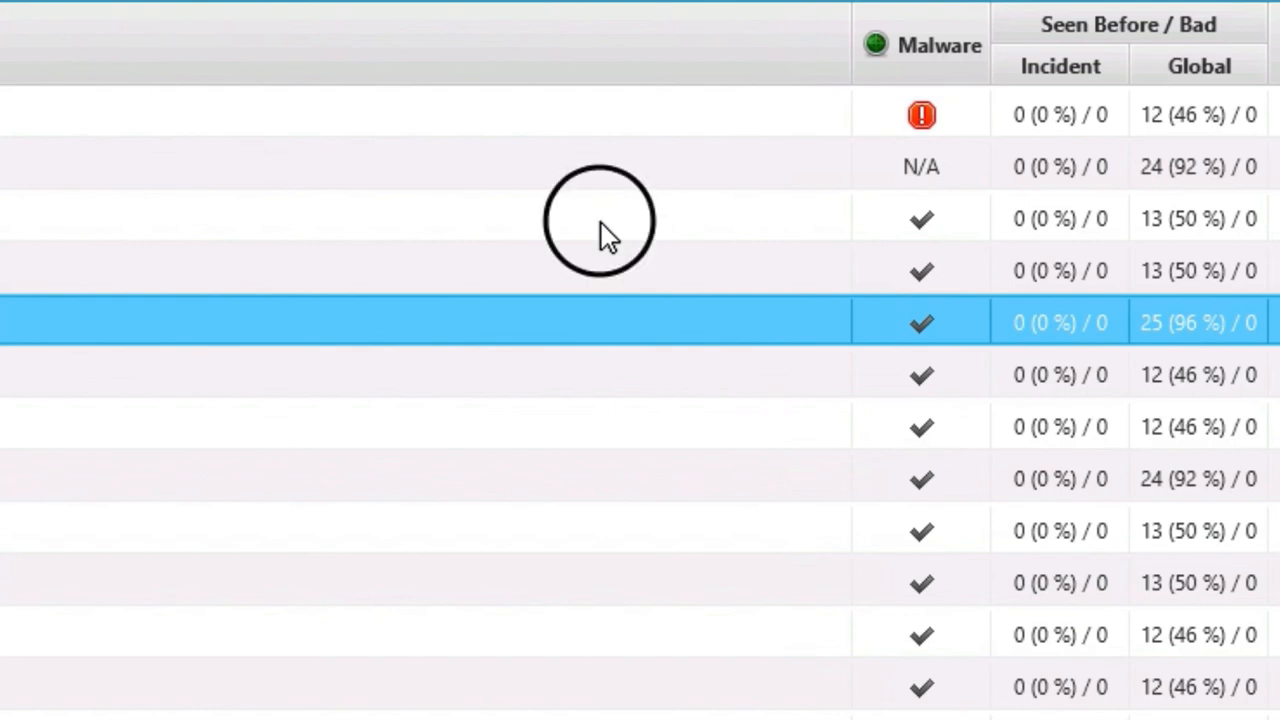
click(573, 376)
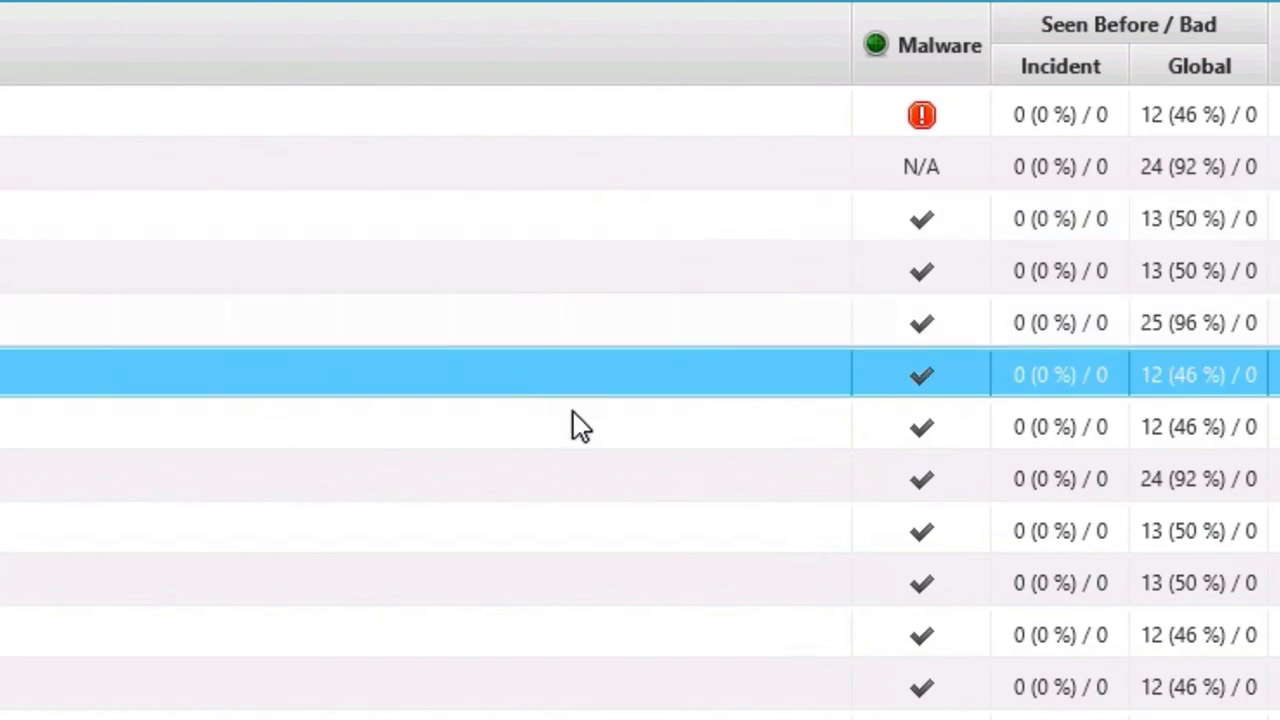
click(578, 424)
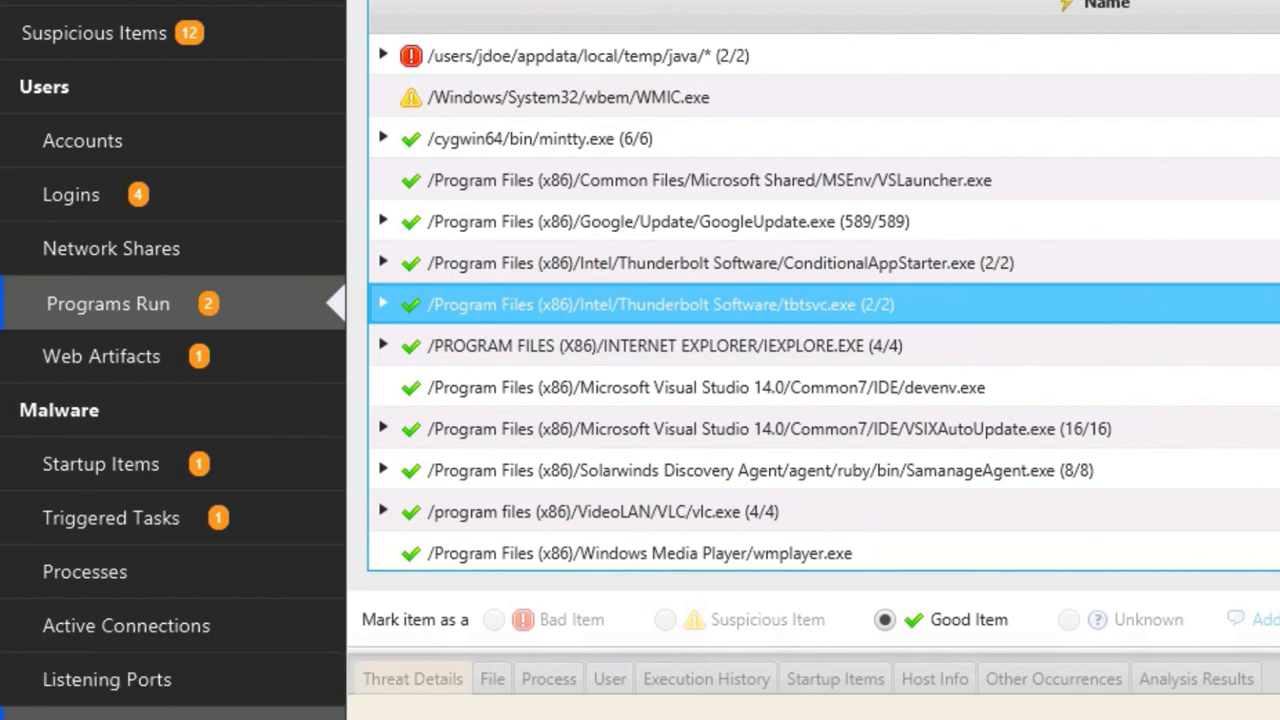
click(168, 591)
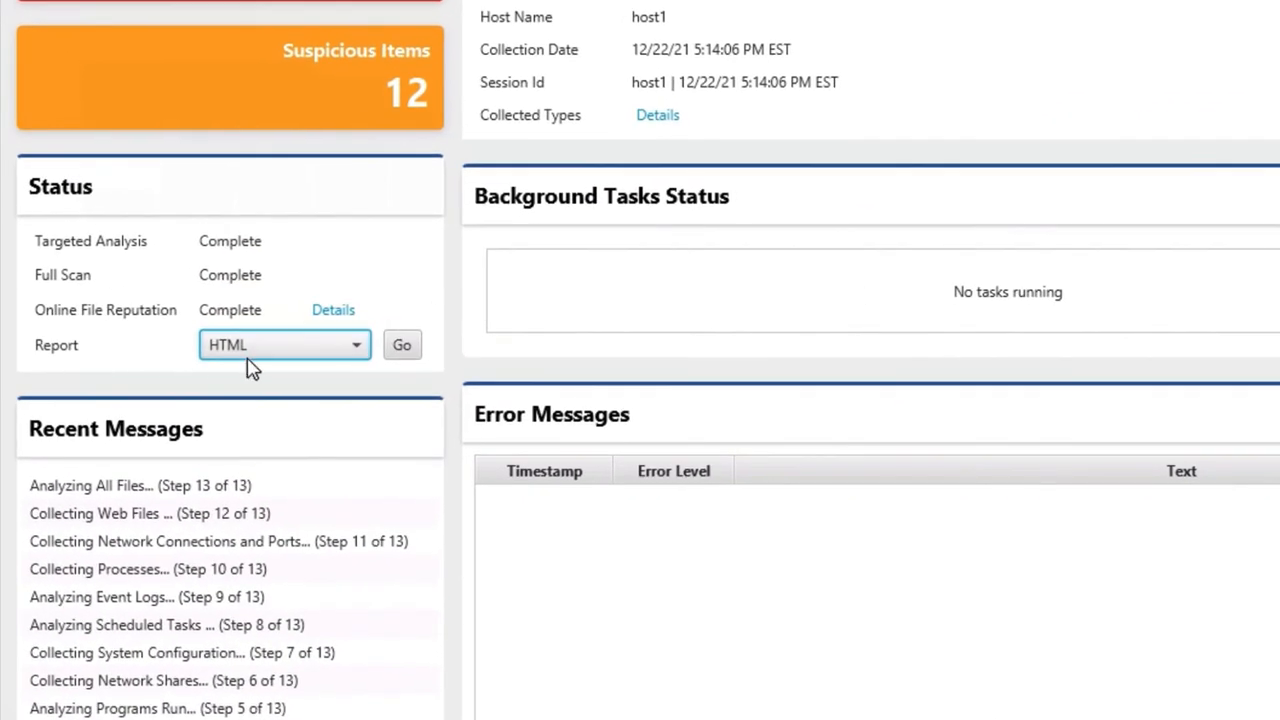
Generate the host1 HTML report into C:\host1_2021.12.22.17.14.06_HTML and open it
click(243, 350)
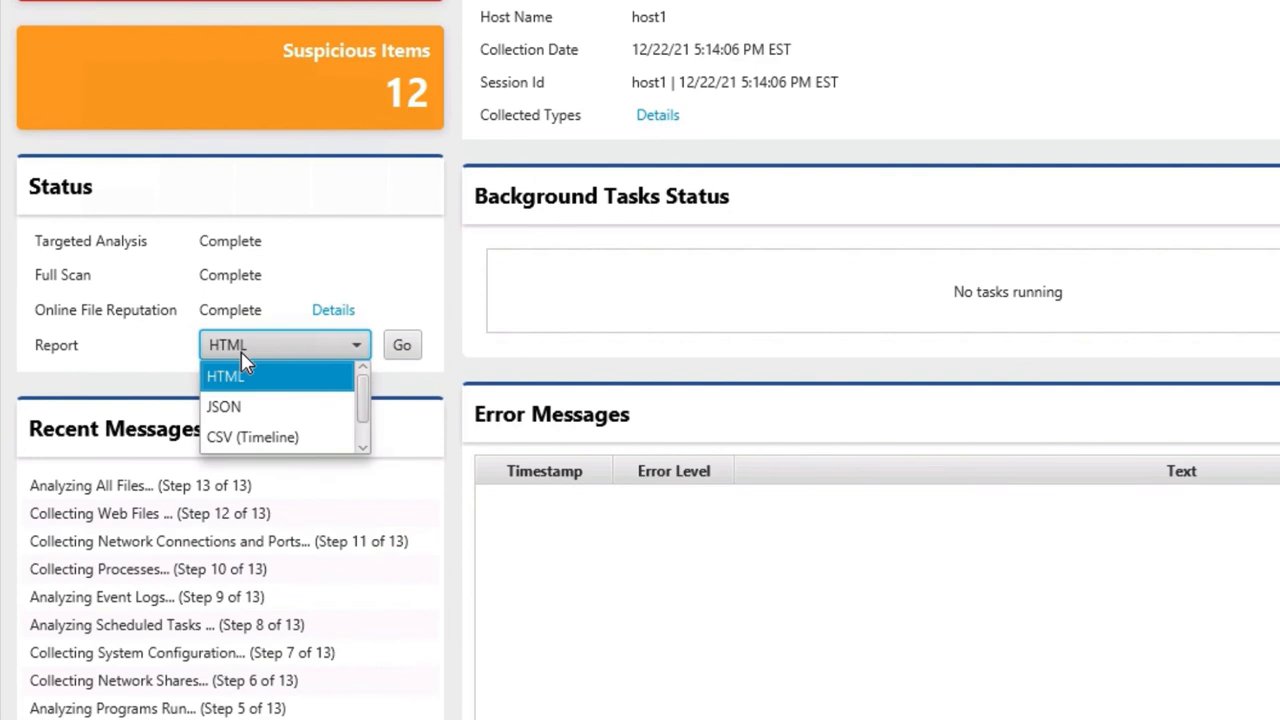
click(287, 384)
click(401, 350)
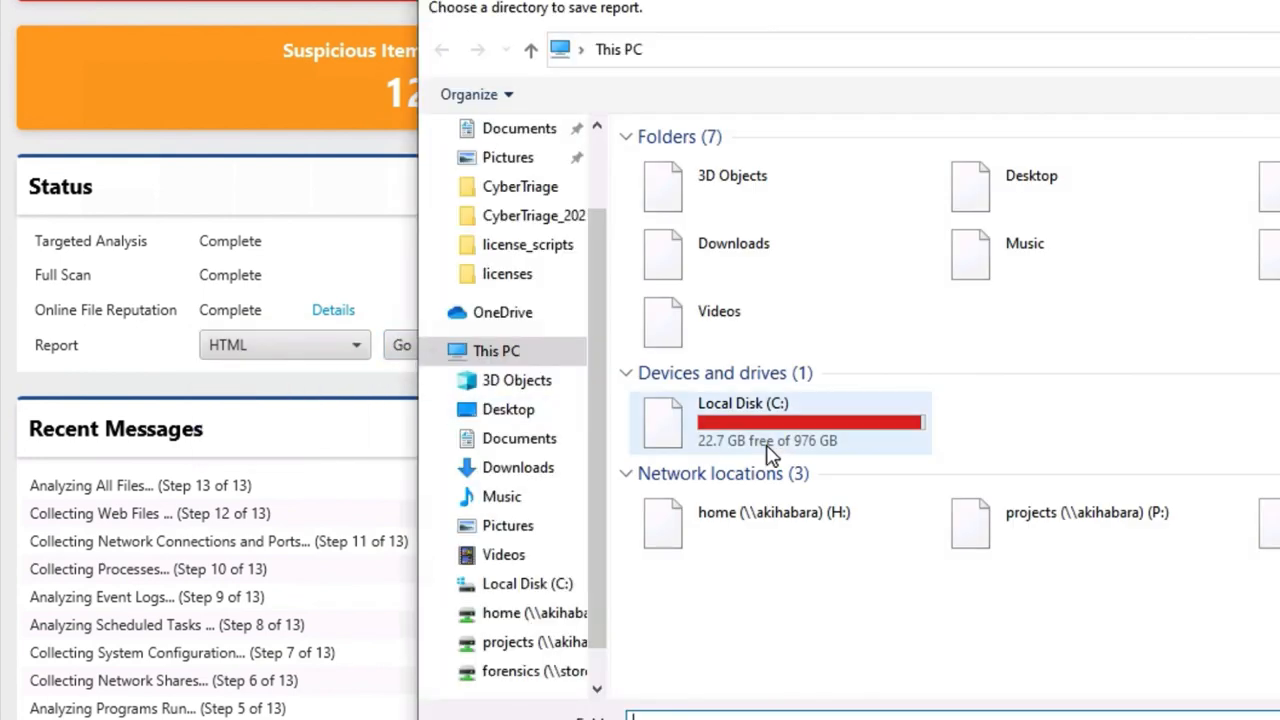
click(778, 422)
key(Return)
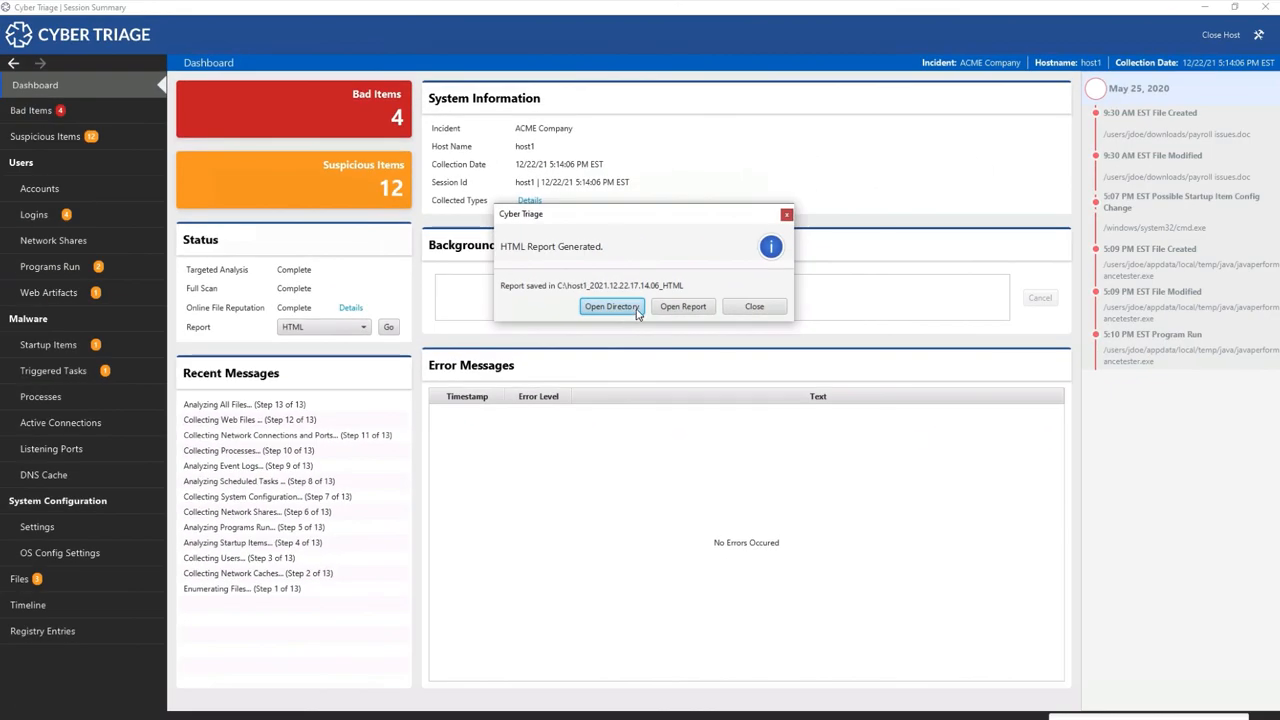
click(719, 306)
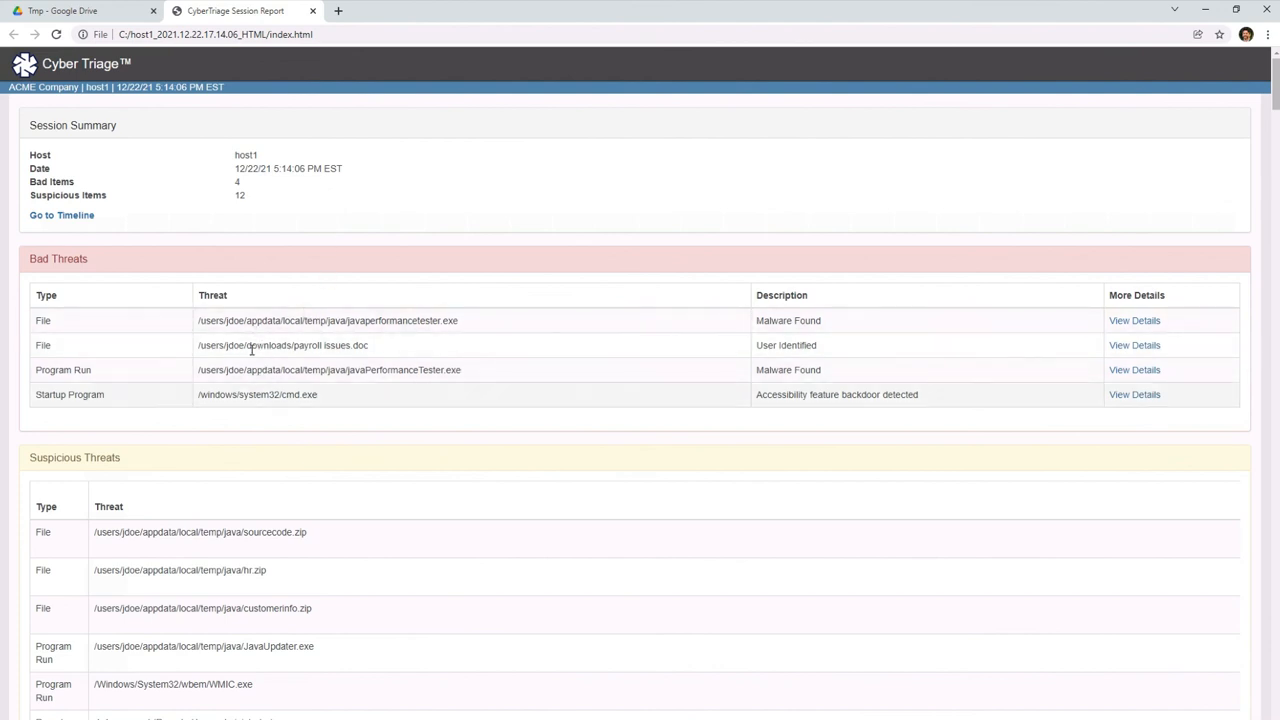
View the details of the javaperformancetester.exe bad threat in the report
scroll(251, 320, down, 2)
scroll(257, 303, up, 2)
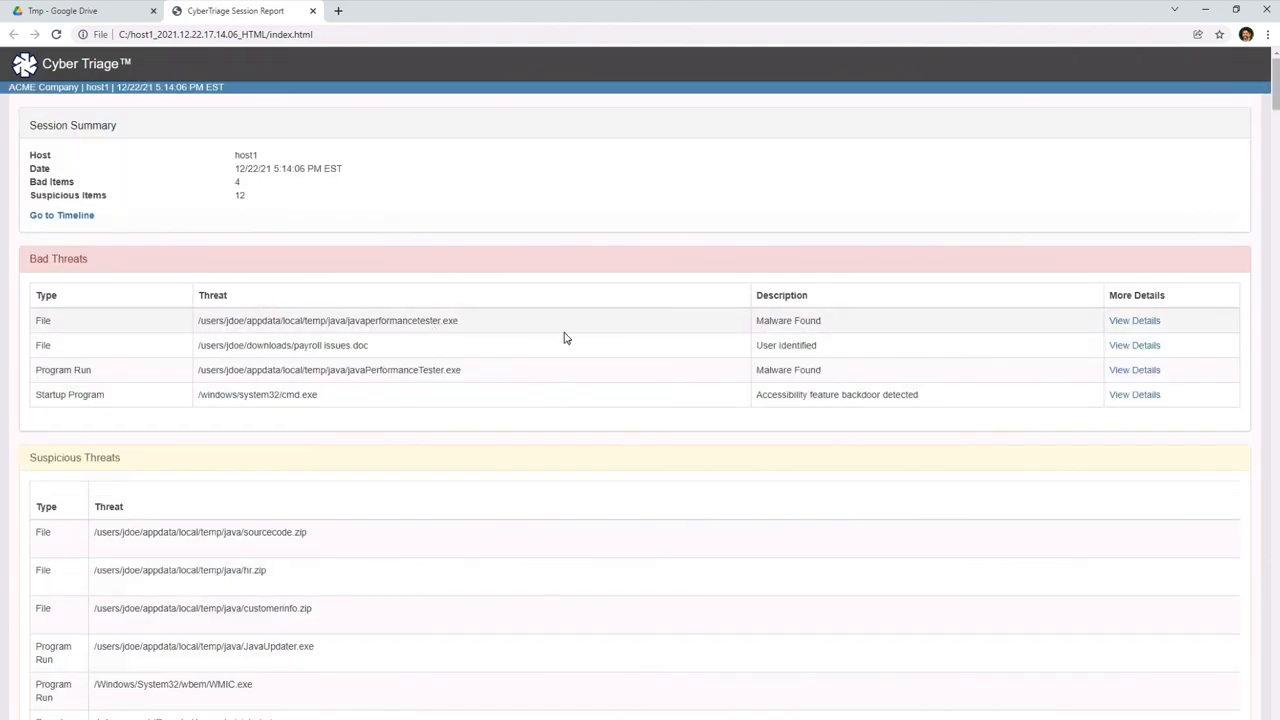
click(1128, 321)
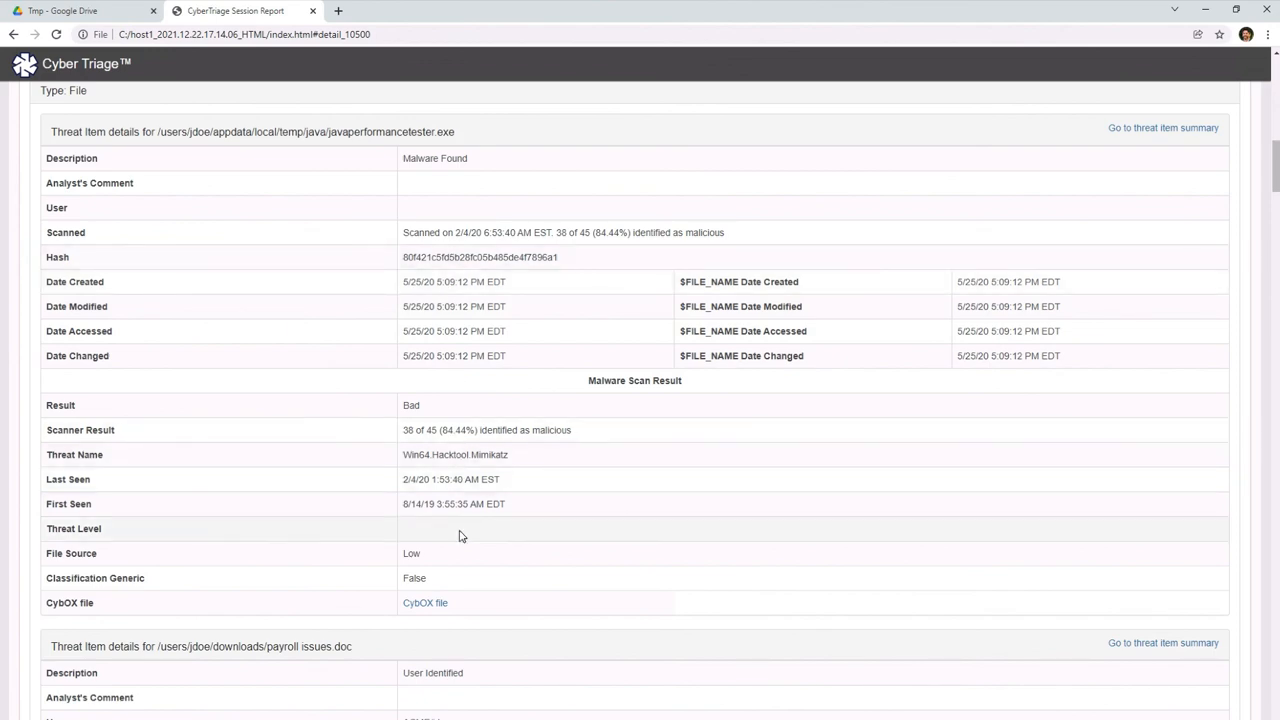
Jump to the report's Timeline of Bad Items for May 25, 2020
scroll(460, 520, up, 15)
scroll(360, 531, down, 4)
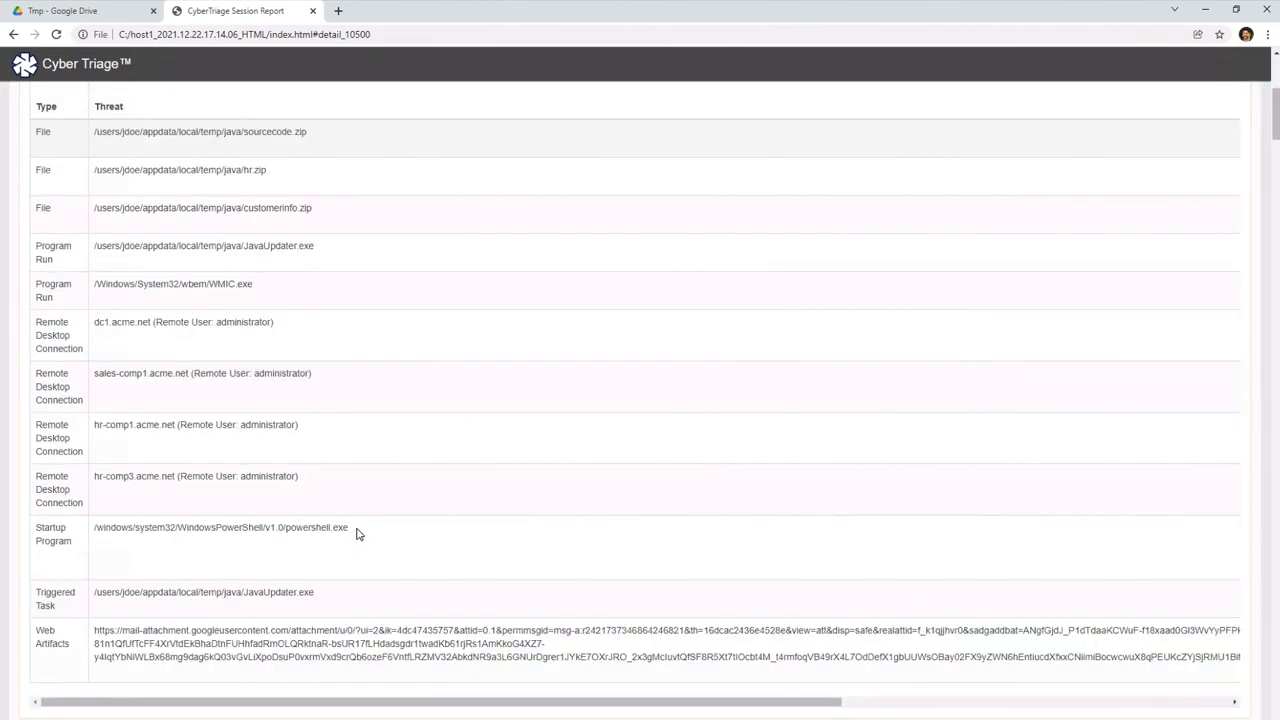
scroll(359, 534, up, 4)
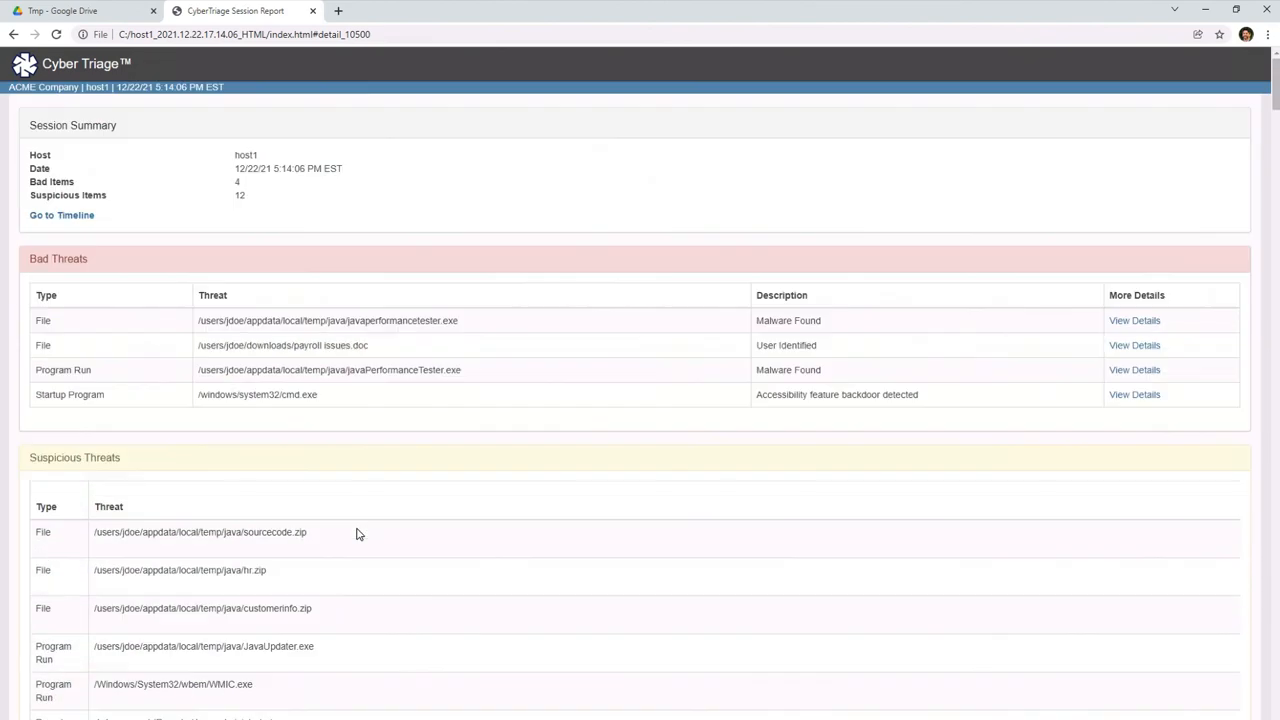
click(80, 217)
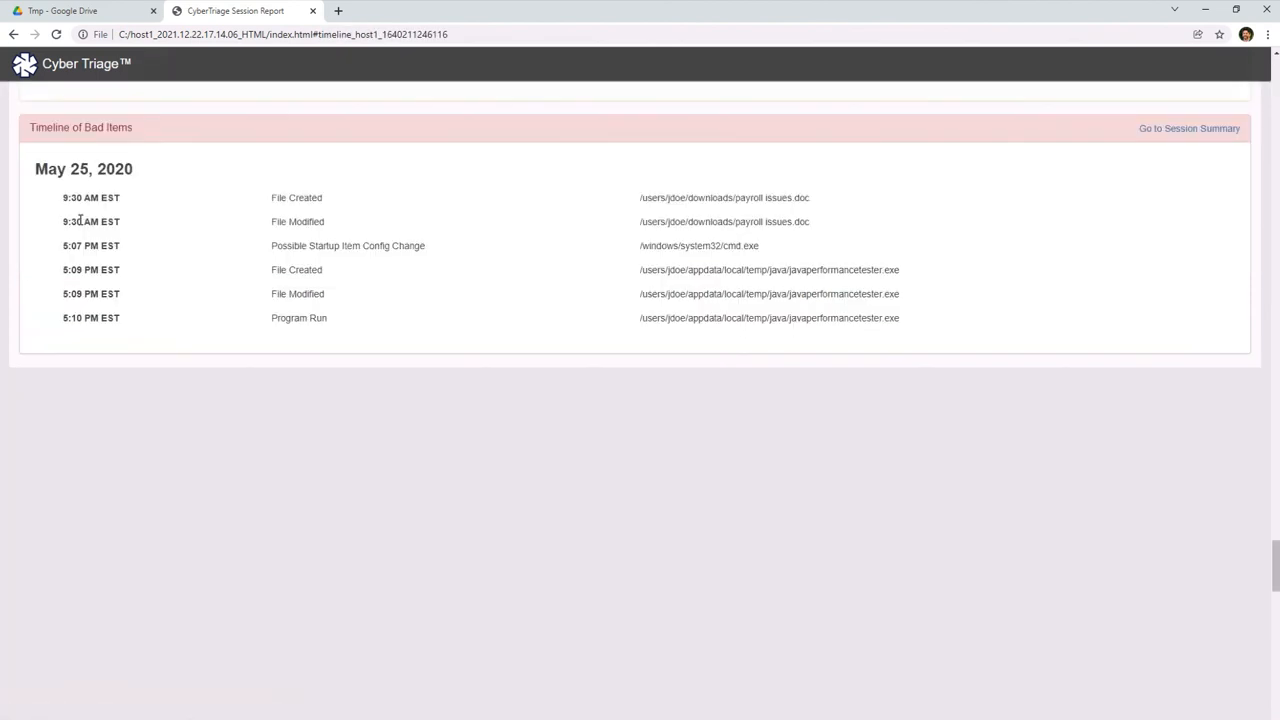